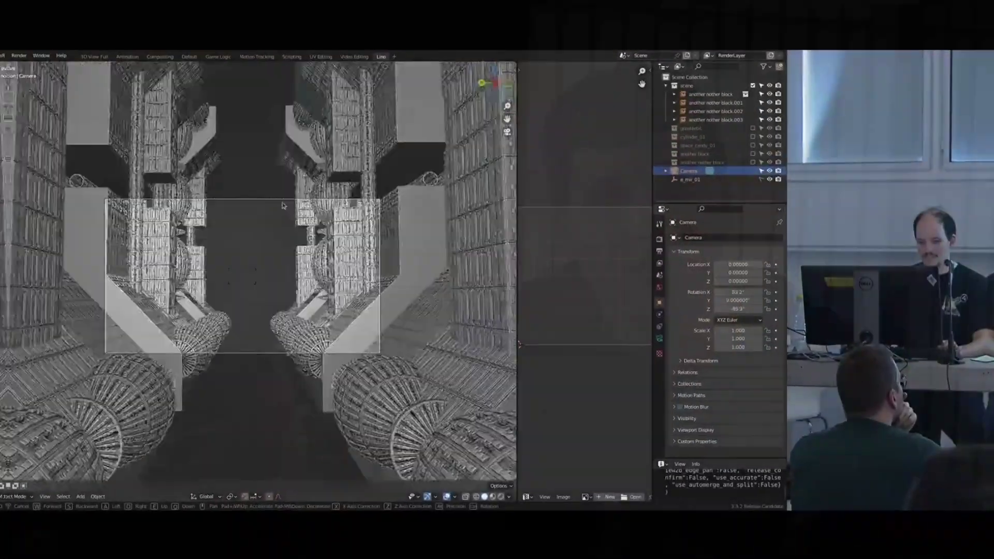
Walk the camera through the greebled corridor, then advance to the next presentation slide.
key("w")
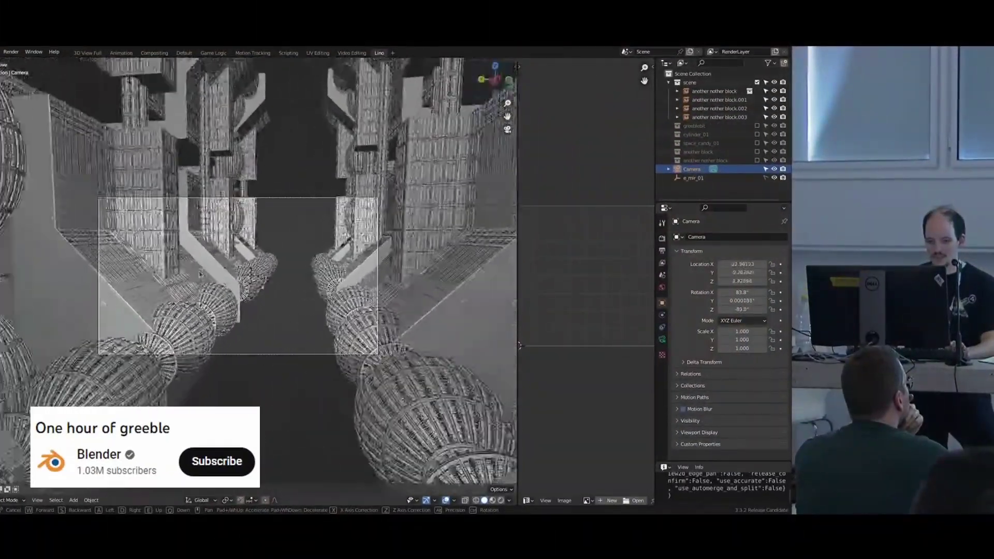
key("w")
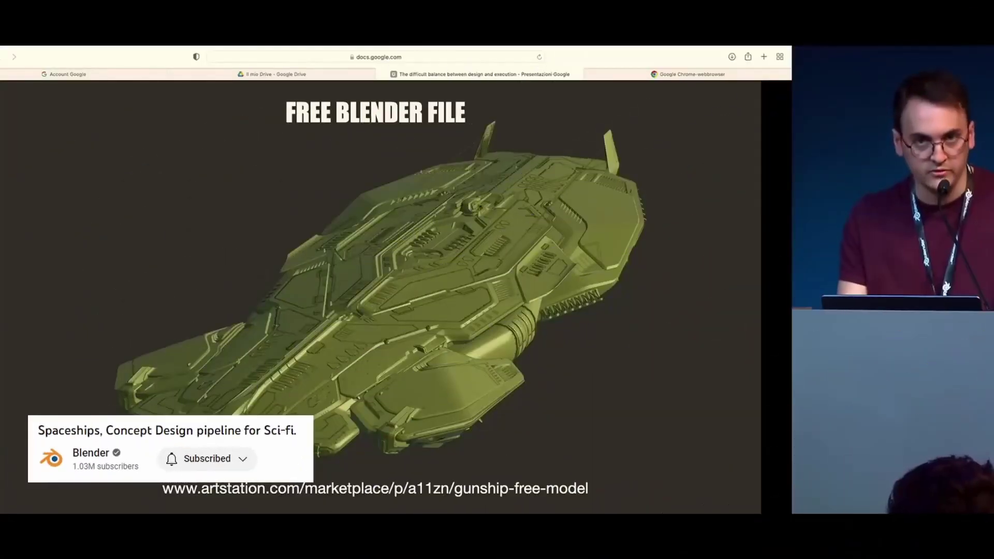
key("Right")
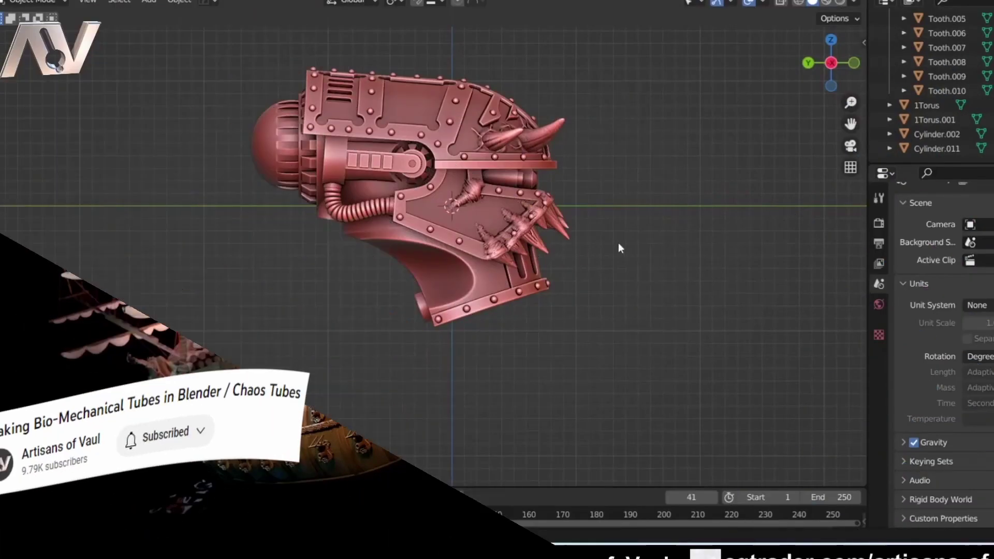
Add a Bezier curve with Shift+A, then orbit and zoom around the dragon sculpt.
key("shift+a")
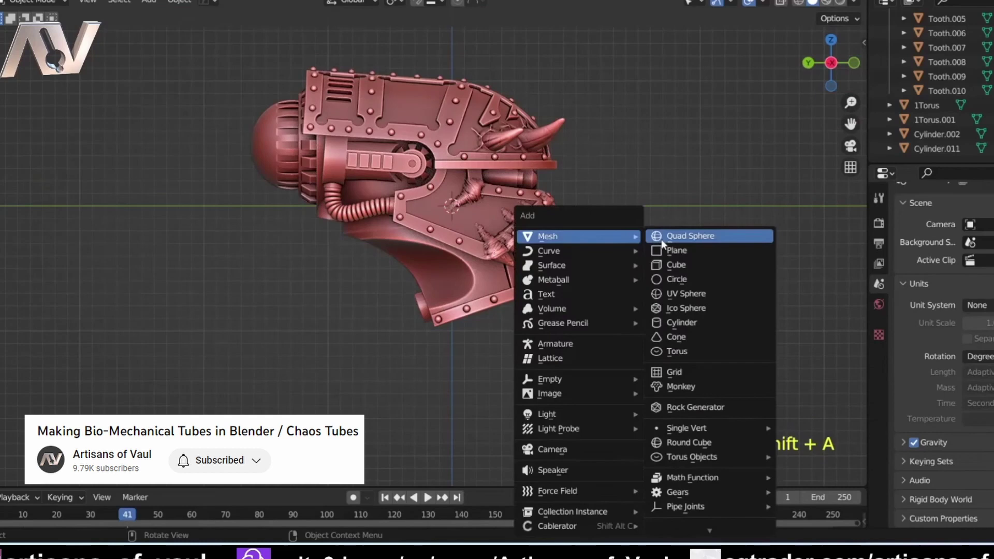
mouse_move(581, 250)
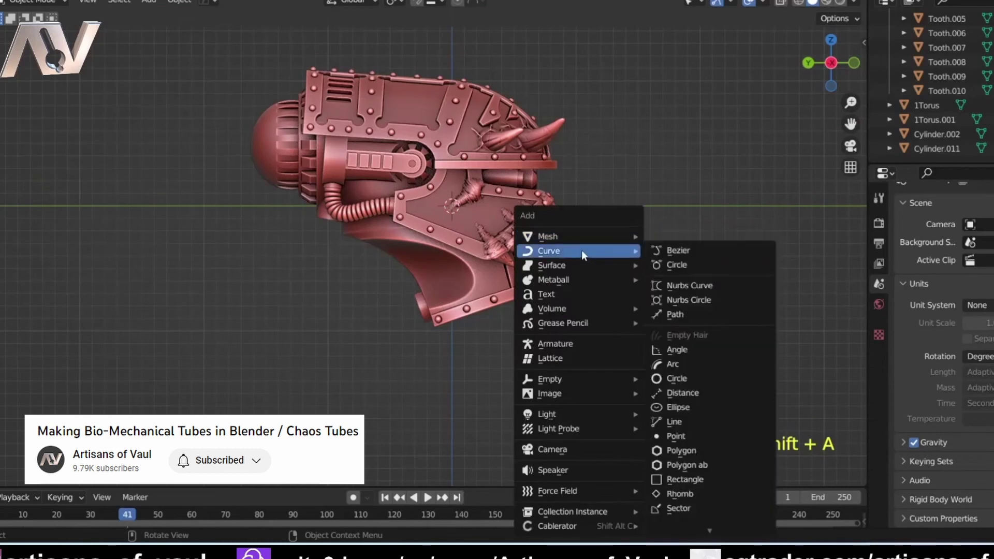
left_click(687, 250)
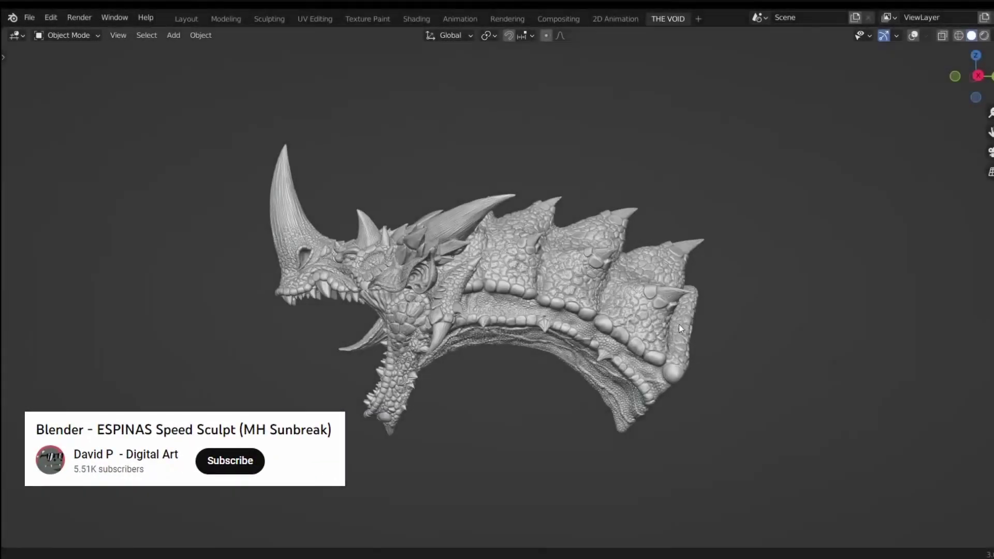
mouse_move(679, 324)
middle_mouse_down()
mouse_move(672, 290)
mouse_move(430, 290)
middle_mouse_up()
scroll(431, 290, "up", 5)
Bring the dragon sculpt's jaw and neck into close view.
mouse_move(469, 240)
middle_mouse_down()
mouse_move(568, 201)
mouse_move(672, 365)
mouse_move(633, 284)
mouse_move(663, 252)
mouse_move(626, 313)
mouse_move(640, 373)
mouse_move(467, 263)
mouse_move(706, 242)
mouse_move(634, 293)
mouse_move(516, 278)
middle_mouse_up()
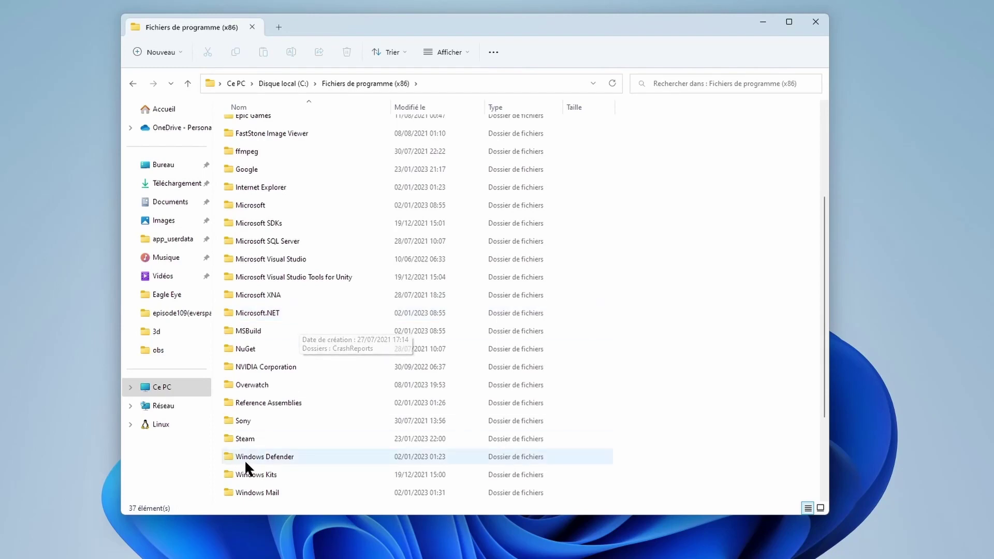
Open Steam > steamapps > common > EVERSPACE > RSG > Content > Paks.
double_click(246, 435)
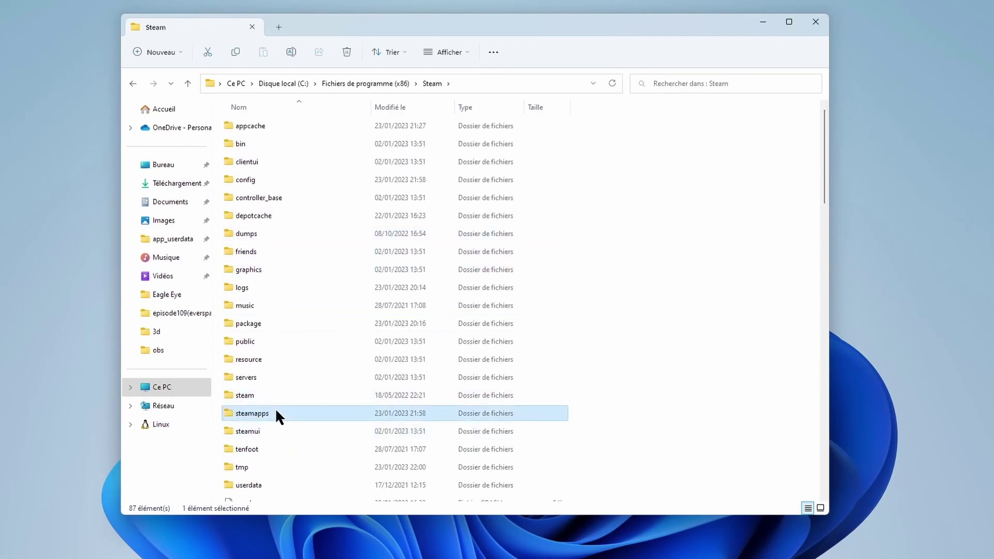
double_click(275, 412)
double_click(262, 126)
left_click(267, 164)
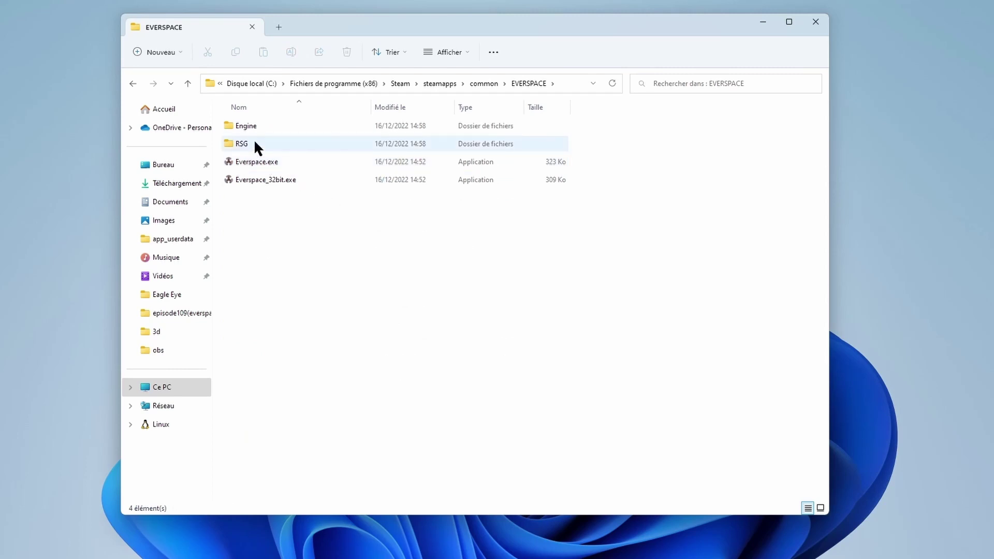
double_click(253, 142)
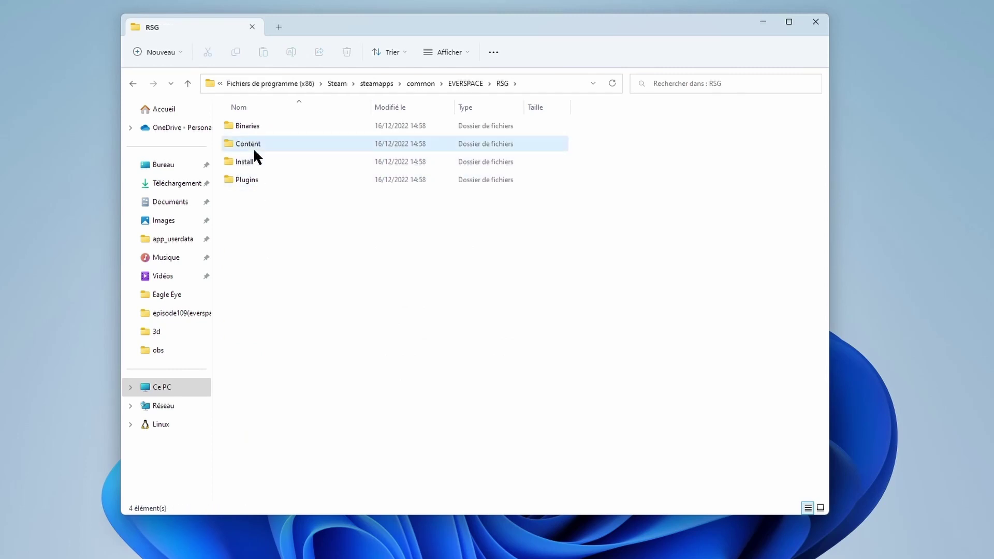
double_click(253, 147)
double_click(248, 146)
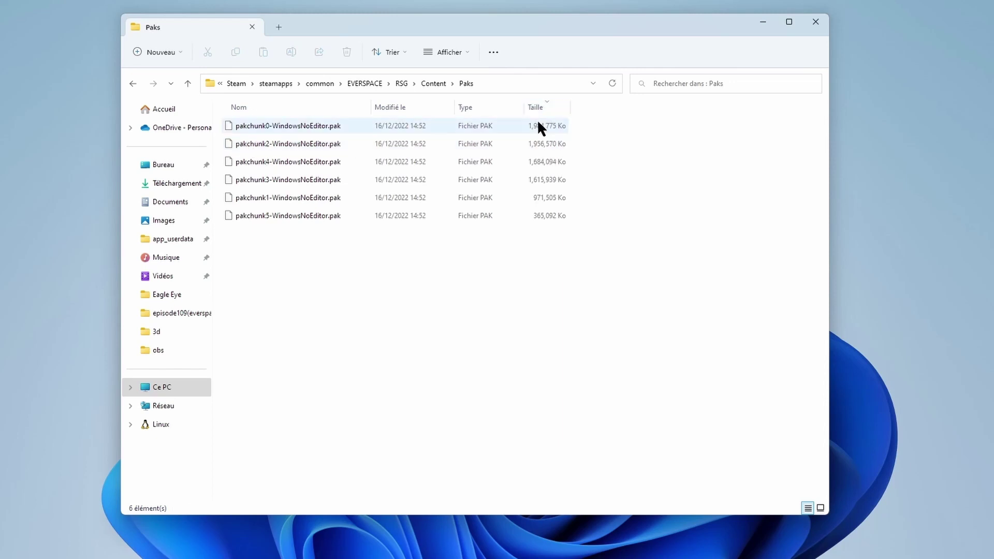
Inspect the six .pak files one by one, ending on pakchunk1.
left_click_drag(610, 123, 401, 251)
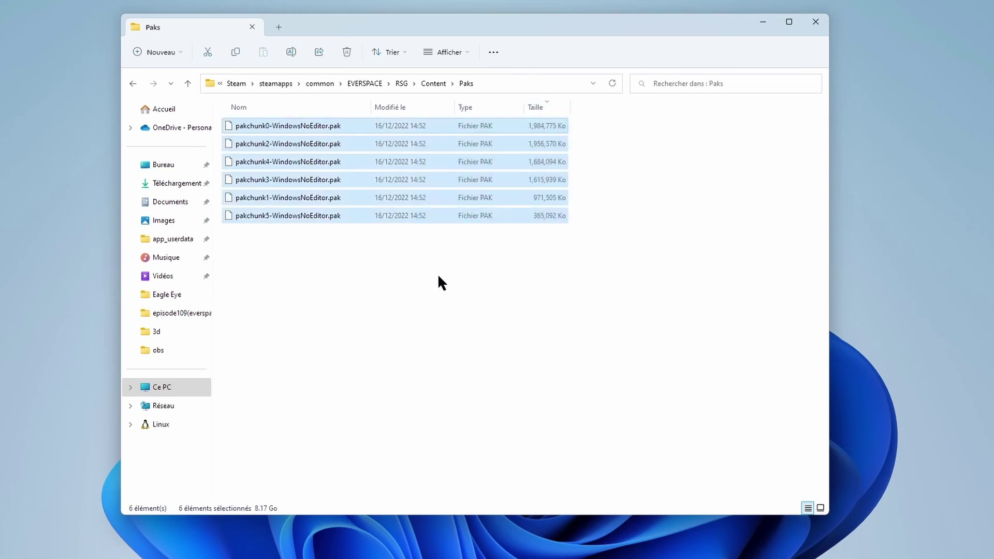
left_click(437, 274)
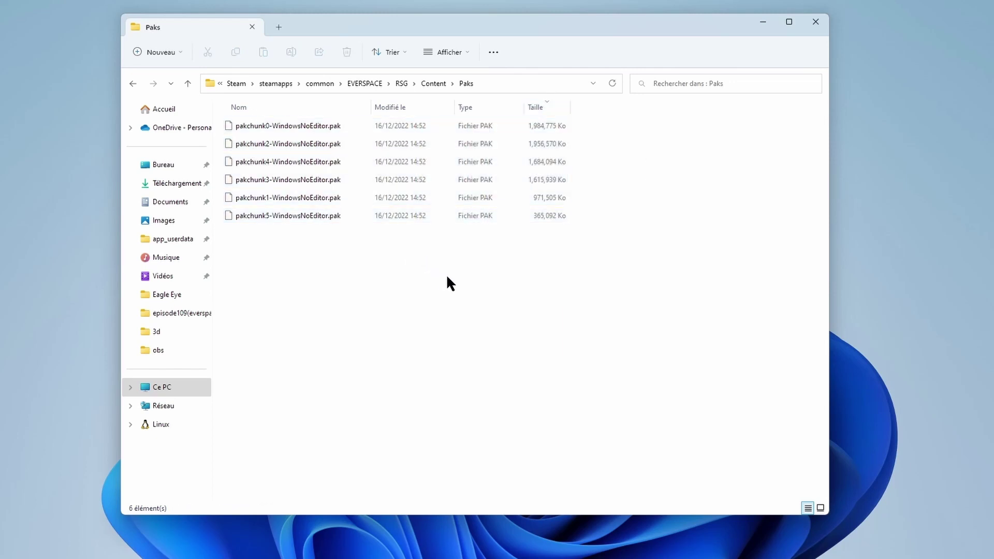
left_click(339, 126)
left_click(330, 142)
left_click(327, 161)
left_click(324, 179)
left_click(315, 198)
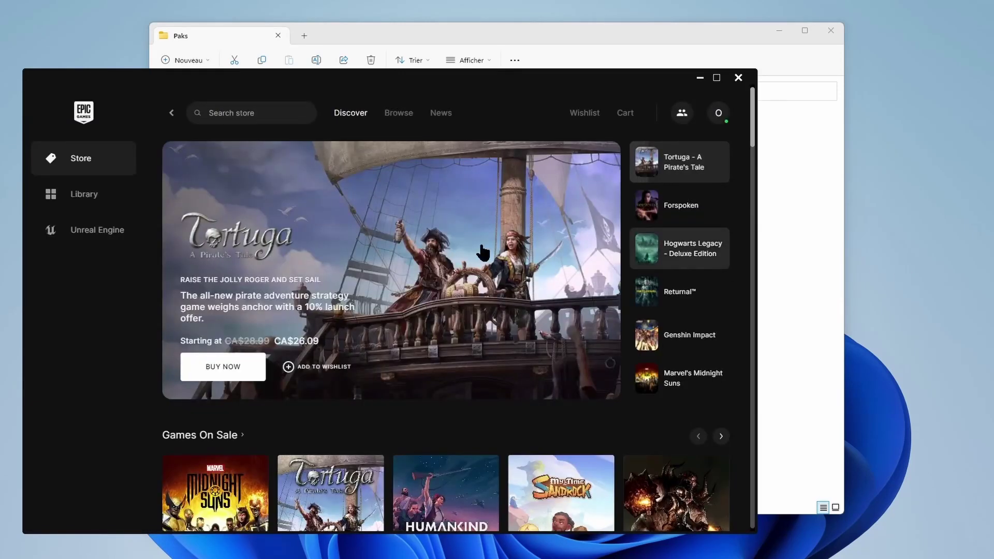
Open the Unreal Engine Library and add a new engine version slot.
left_click(93, 235)
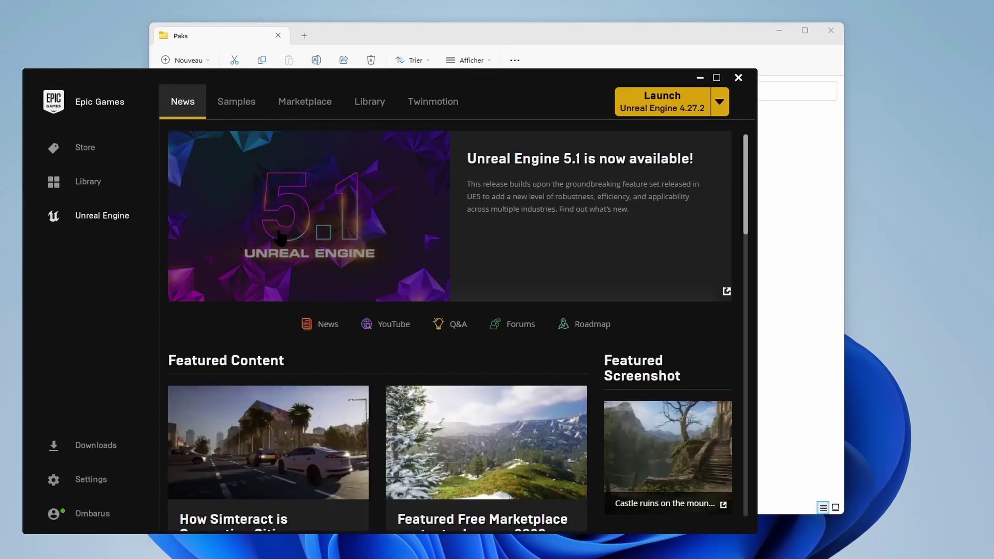
left_click(369, 101)
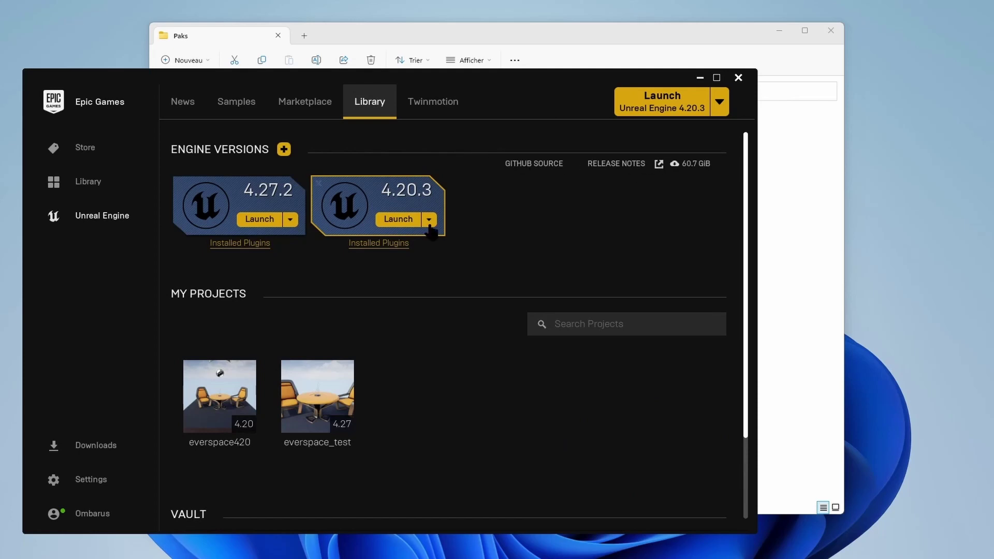
left_click(284, 149)
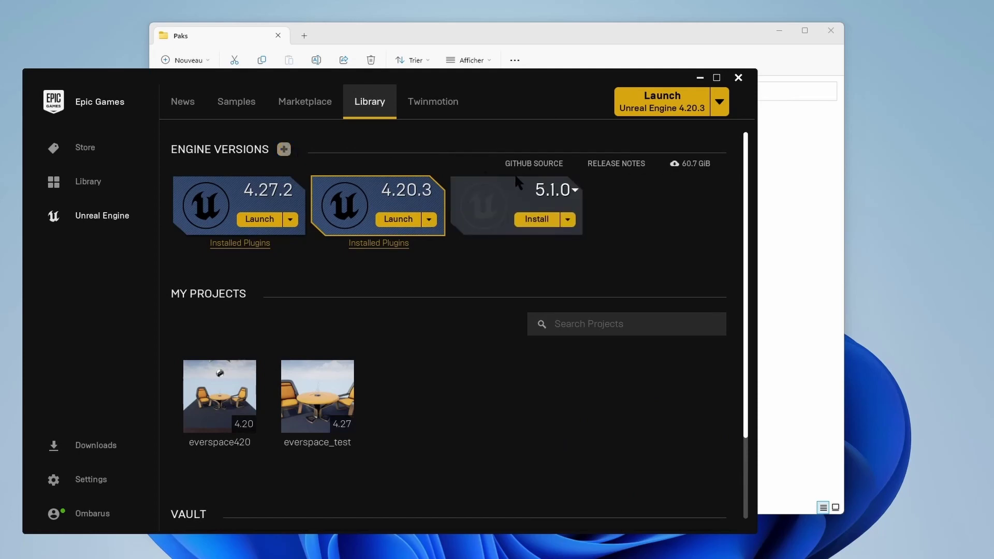
Browse the engine version dropdown and close it without changing the version.
left_click(572, 190)
scroll(565, 249, "down", 5)
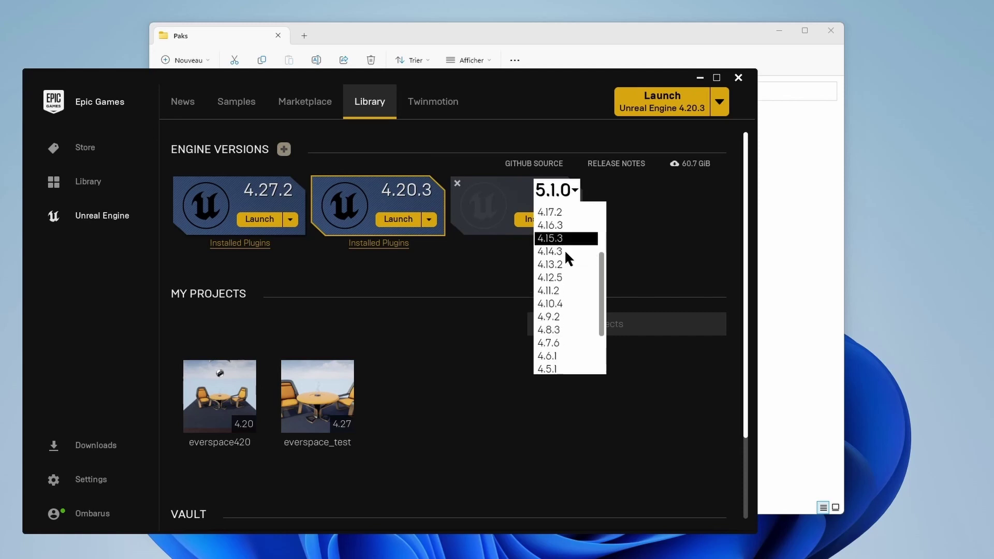
scroll(567, 260, "down", 4)
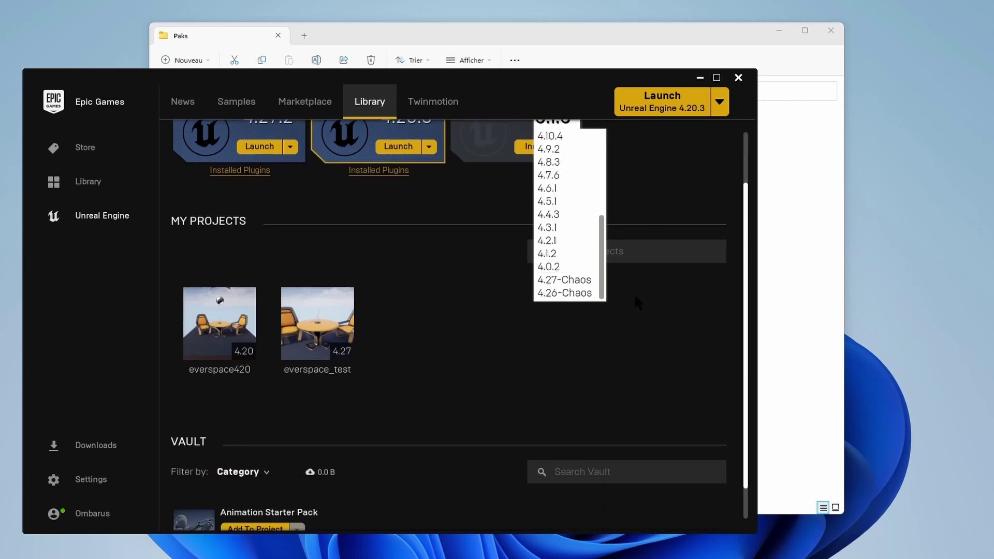
scroll(636, 299, "up", 3)
scroll(575, 275, "up", 4)
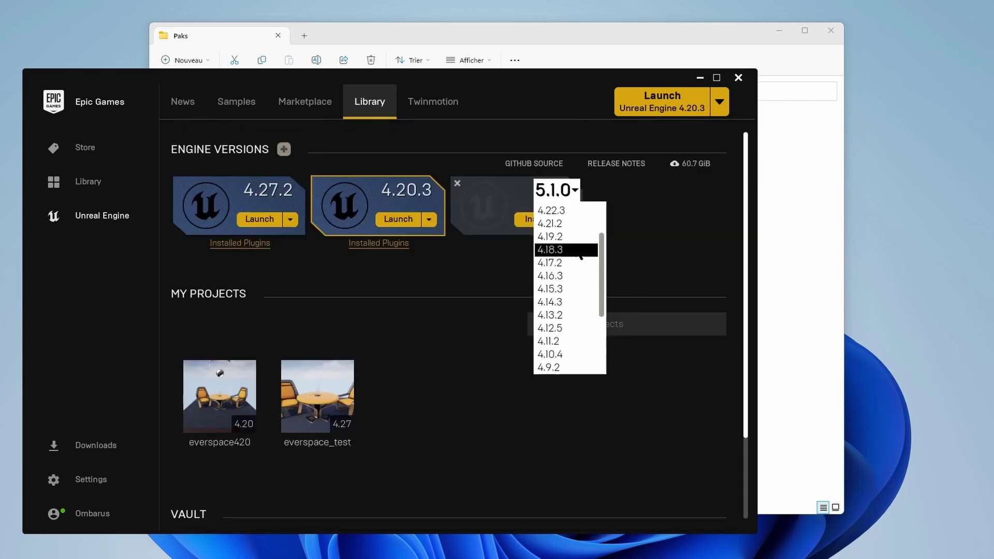
left_click(591, 193)
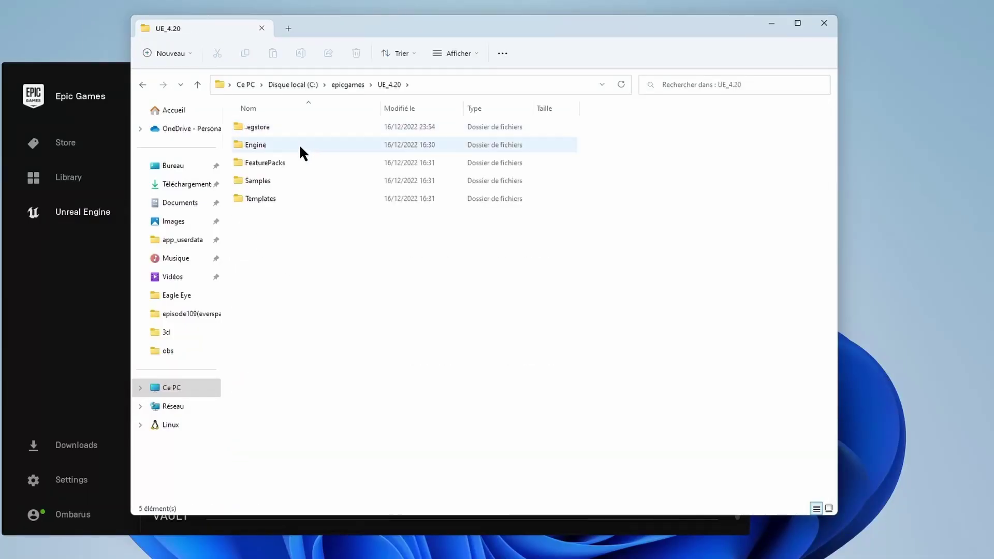
Open UE_4.20's Engine\Binaries\Win64 folder and locate UnrealPak.exe by typing unrealpak.
double_click(277, 146)
double_click(270, 127)
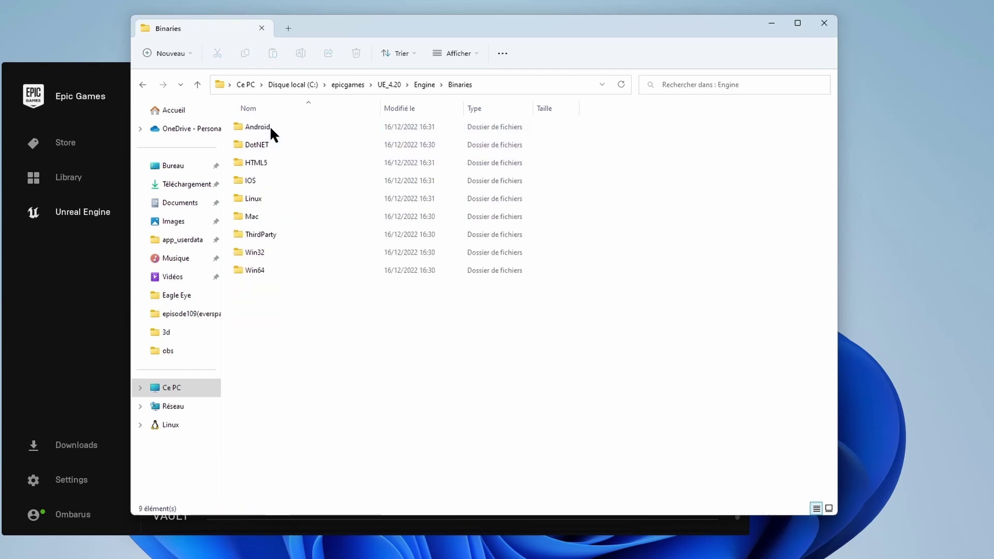
double_click(259, 270)
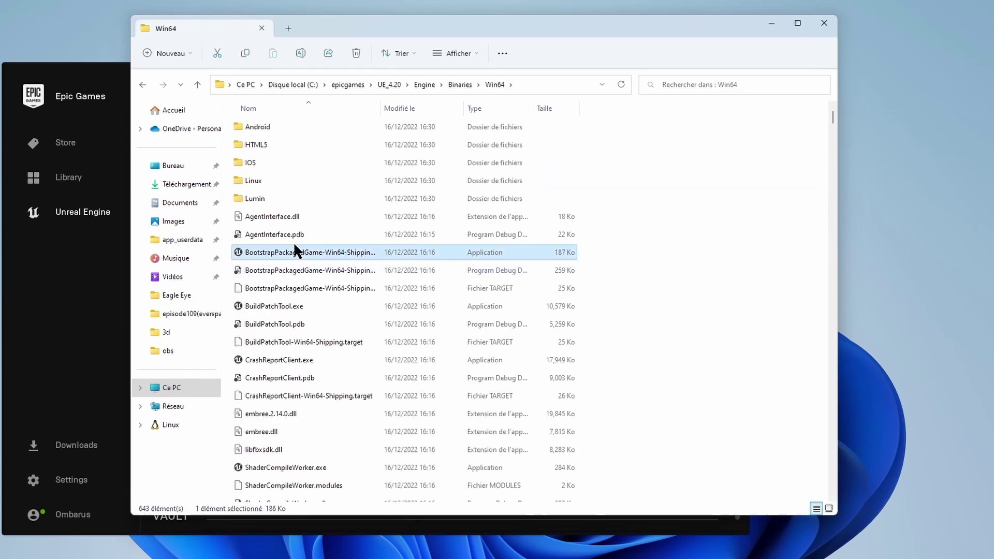
type("unrealpak")
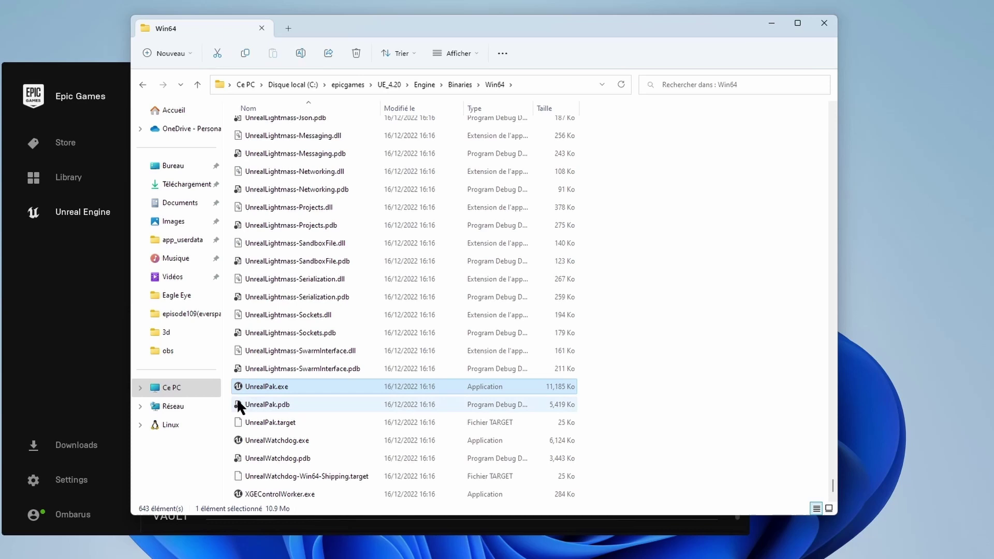
double_click(244, 389)
left_click(550, 83)
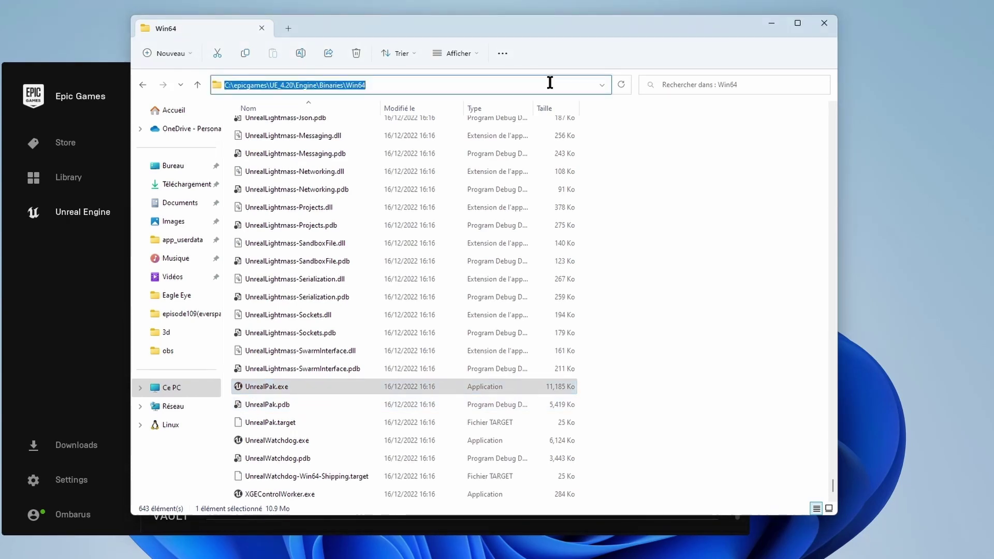
Open a command prompt in Win64 with cmd and run UnrealPak to view its usage.
type("cmd")
key("Return")
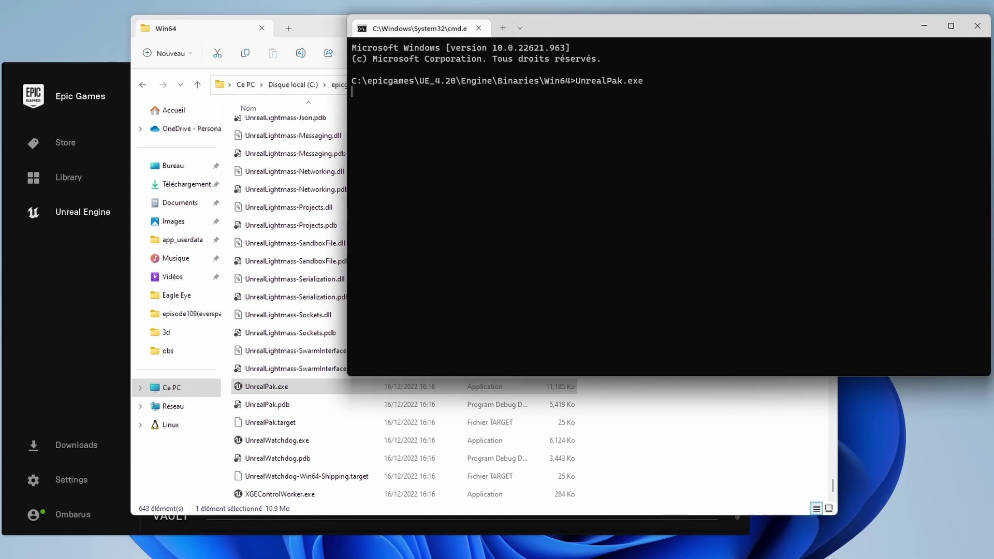
key("Return")
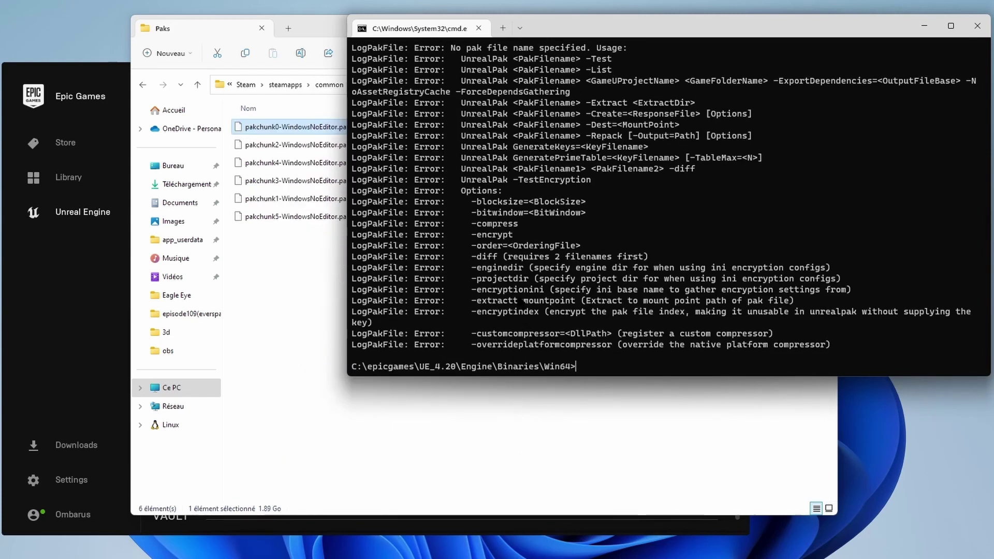
scroll(524, 300, "up", 1)
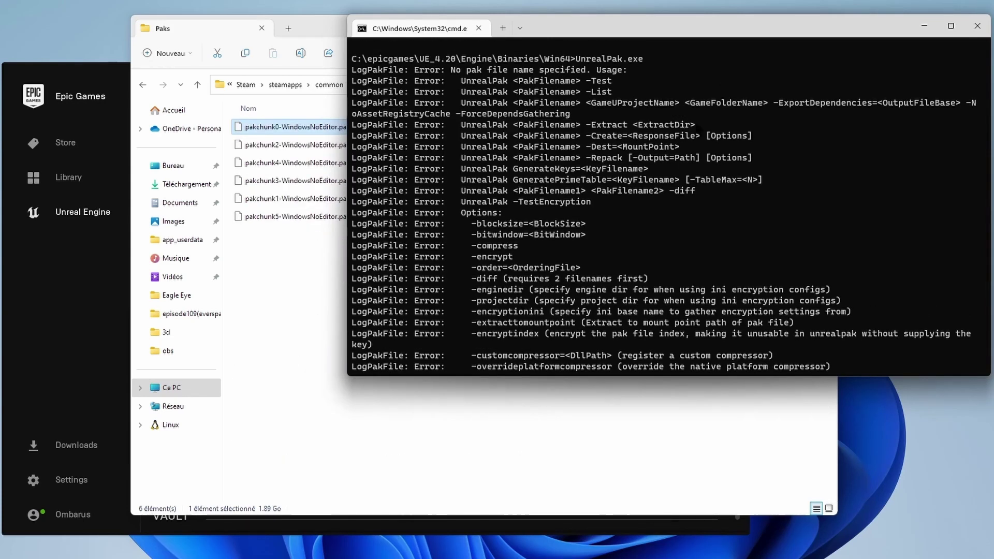
scroll(668, 174, "down", 1)
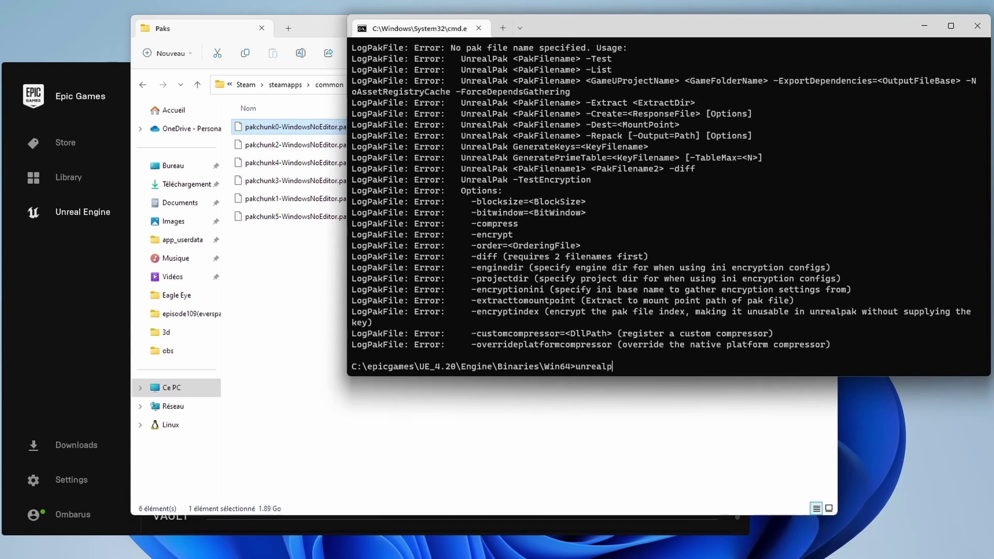
Paste the copied Paks path and extract pakchunk0-WindowsNoEditor.pak with -Extract into pak0.
left_click(314, 18)
left_click(517, 84)
key("ctrl+c")
left_click(872, 29)
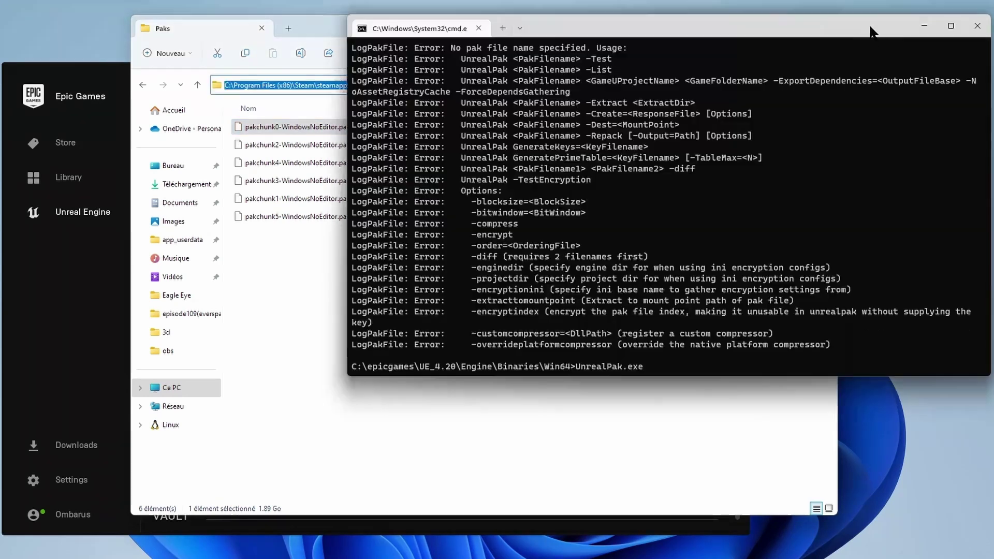
type("\"")
key("ctrl+v")
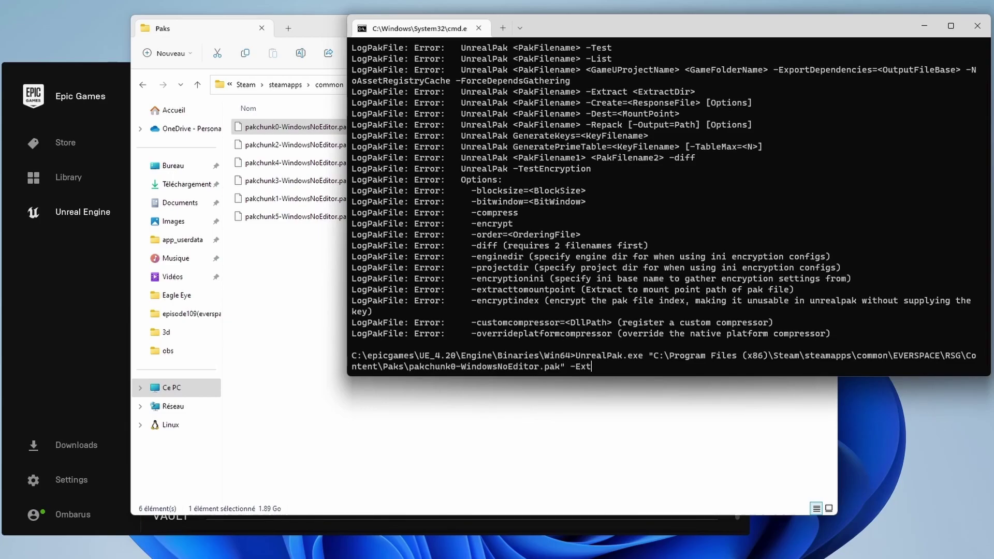
key("Return")
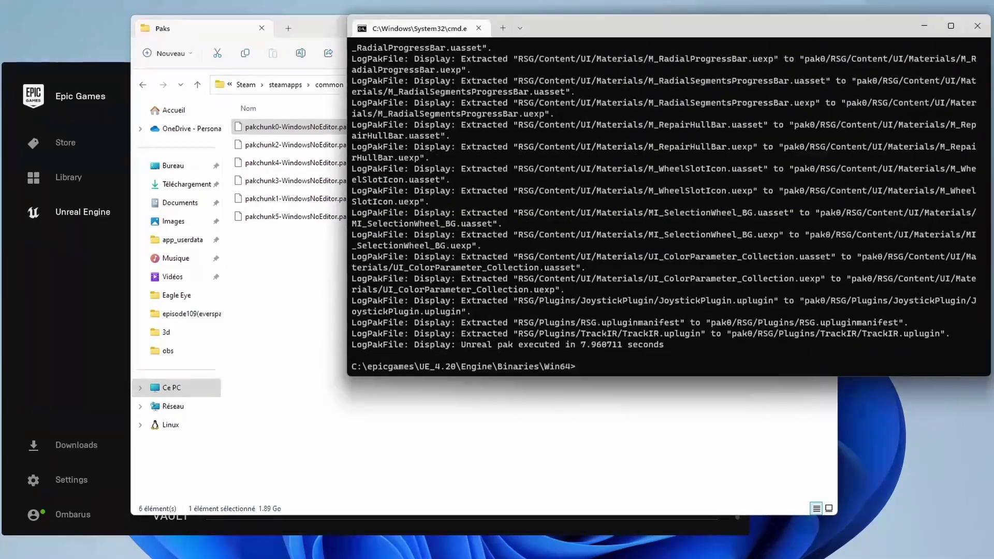
Return File Explorer to the Win64 folder holding the extracted pak0 output.
left_click(308, 278)
key("alt+Left")
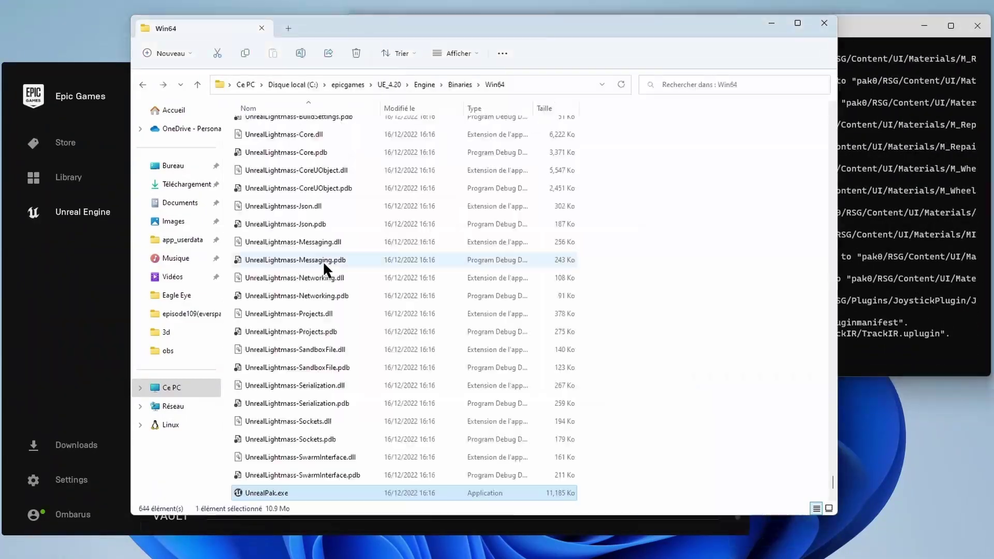
key("alt+Left")
key("alt+Right")
scroll(383, 341, "up", 8)
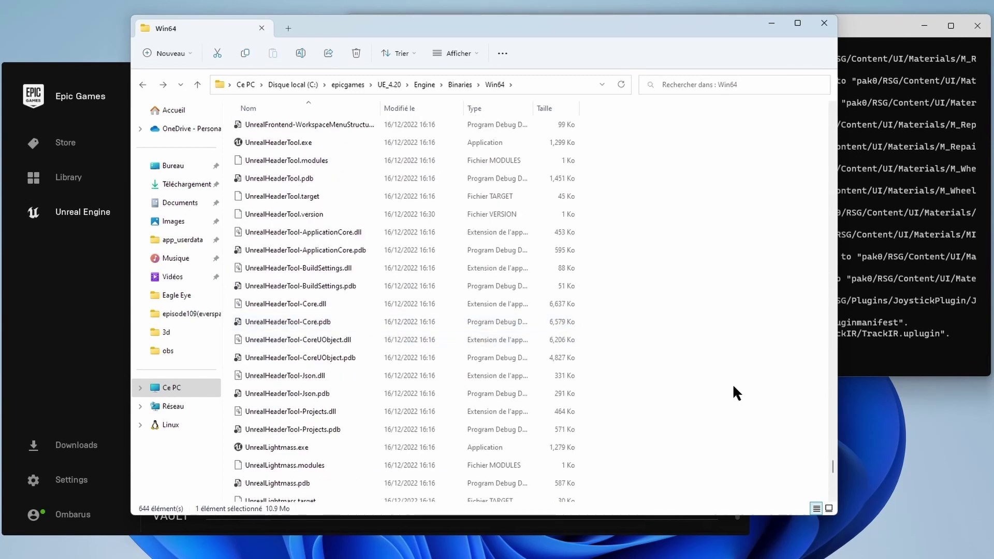
left_click_drag(834, 469, 833, 111)
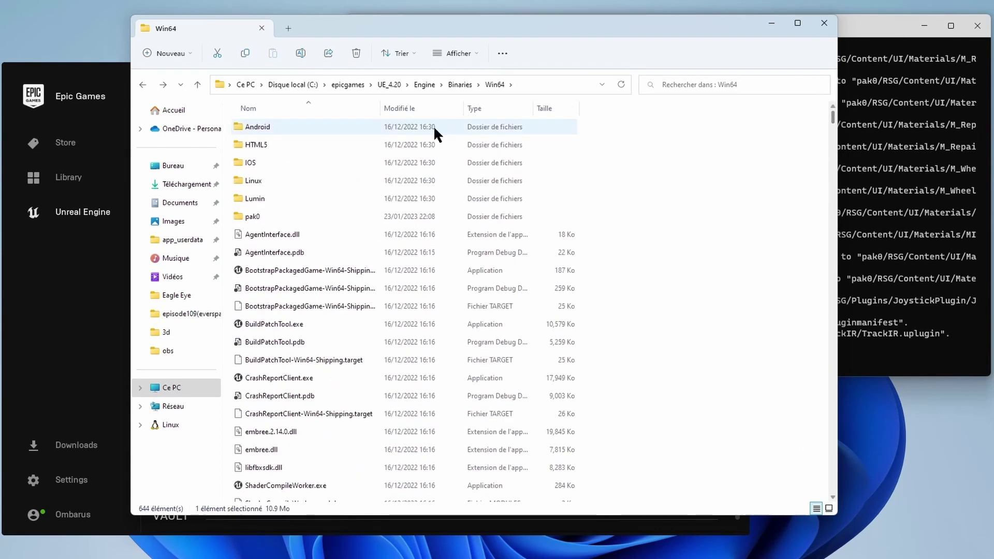
Open pak0 > RSG > Content > Assets > Vehicles > Fighters > Meshes.
double_click(253, 213)
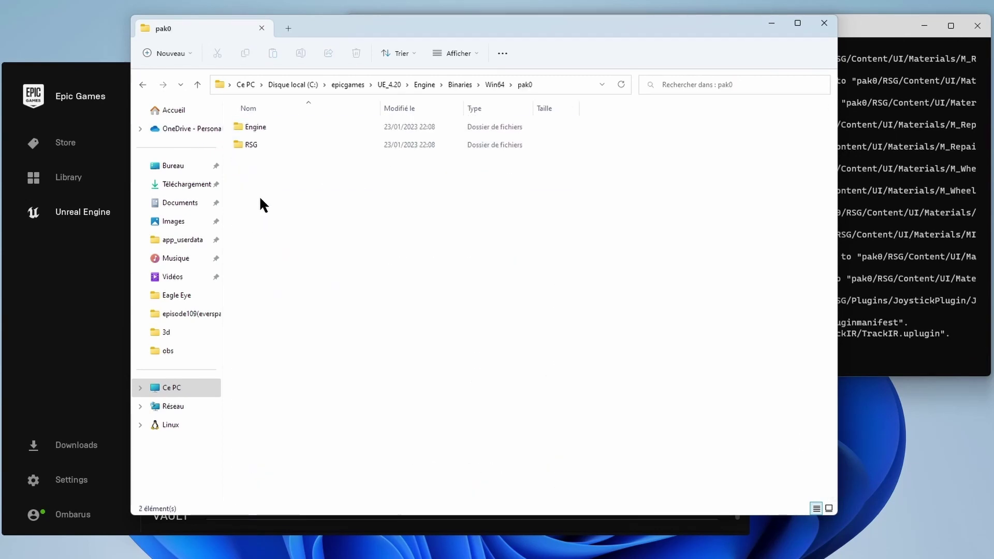
left_click(262, 139)
double_click(261, 138)
double_click(269, 144)
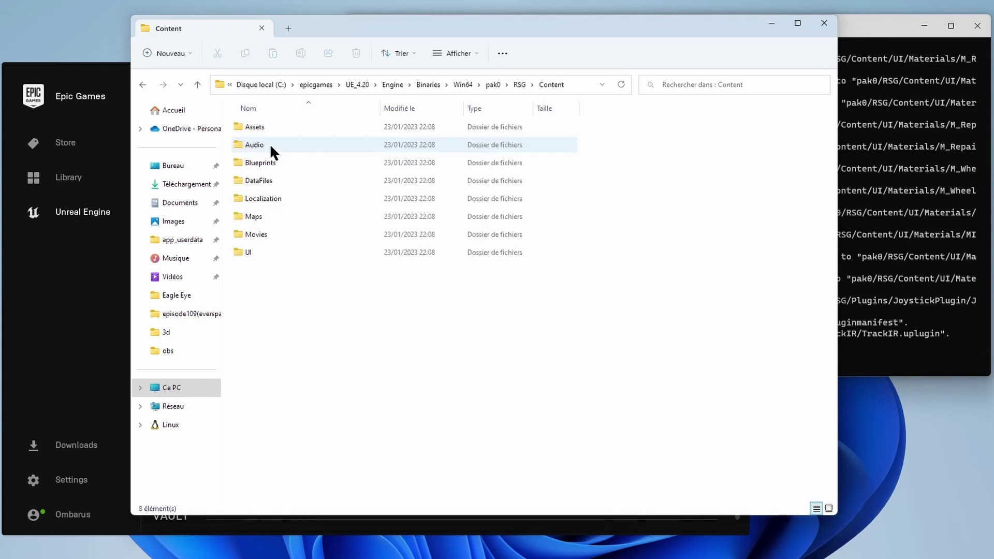
double_click(274, 128)
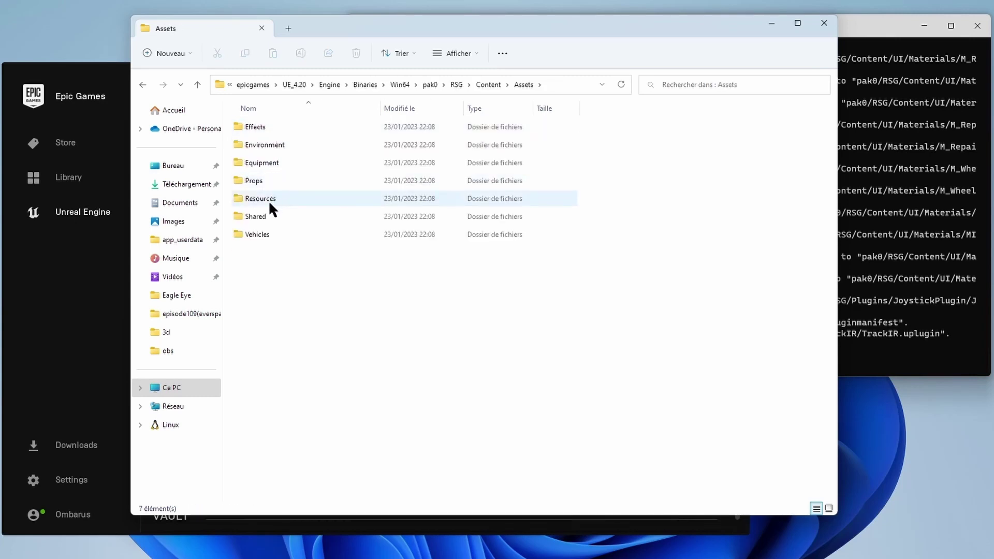
left_click(269, 234)
double_click(268, 232)
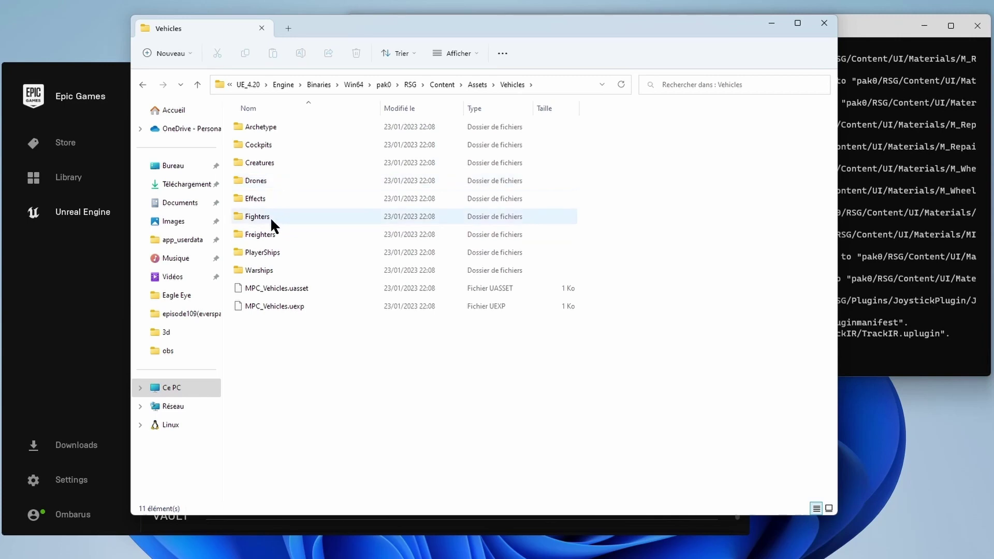
double_click(270, 216)
double_click(259, 146)
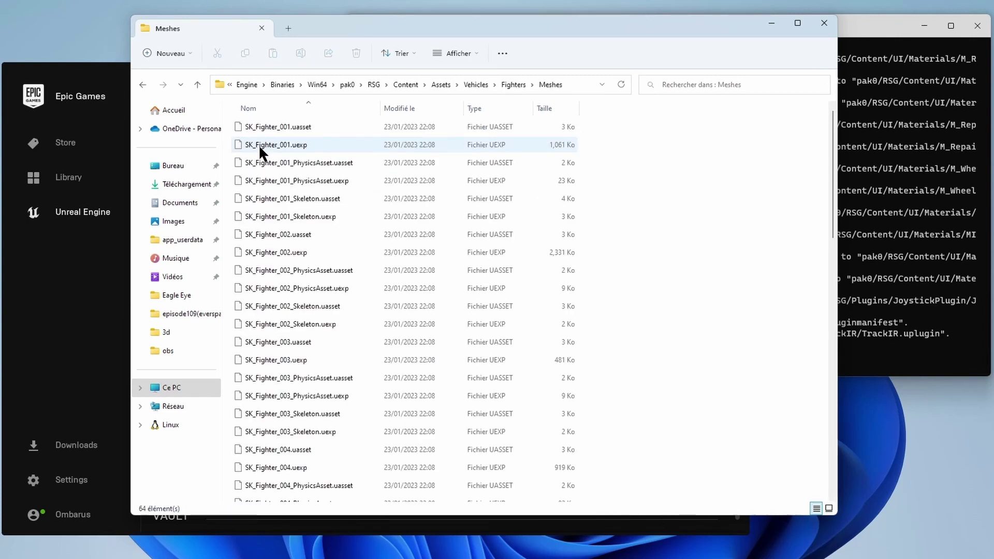
Check the fighter mesh file sizes and sort by size, largest SK_Fighter_007.uexp first.
left_click(311, 129)
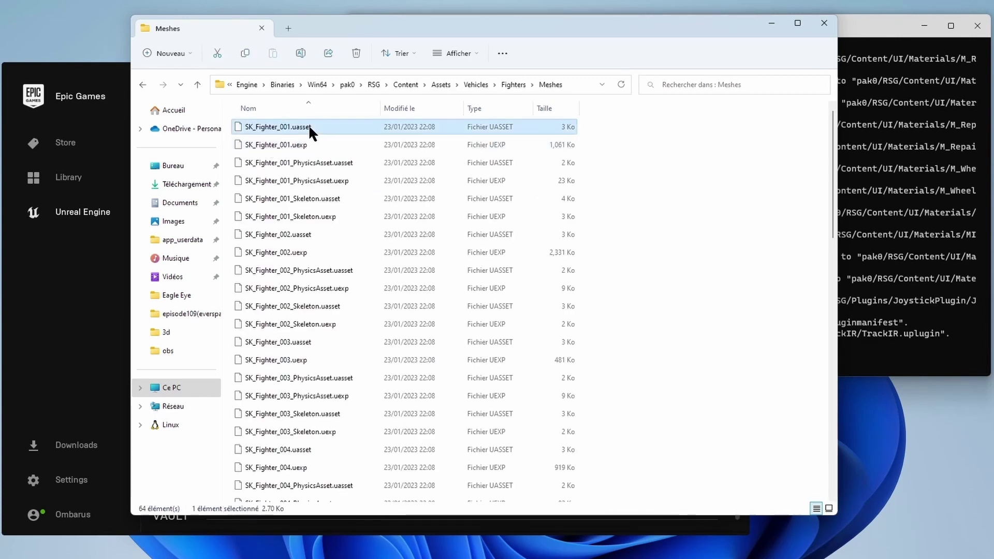
left_click(309, 145)
left_click(322, 163)
left_click(317, 180)
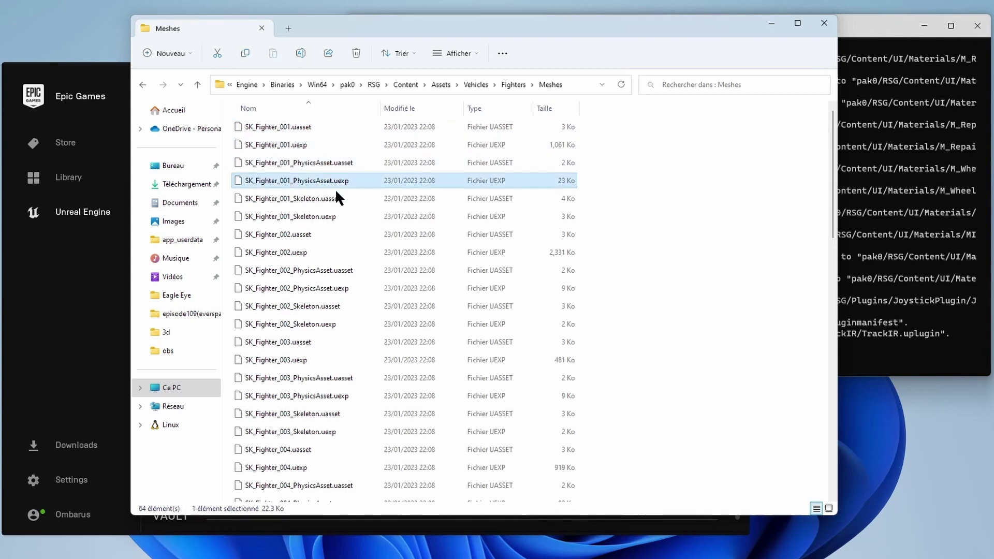
left_click(560, 107)
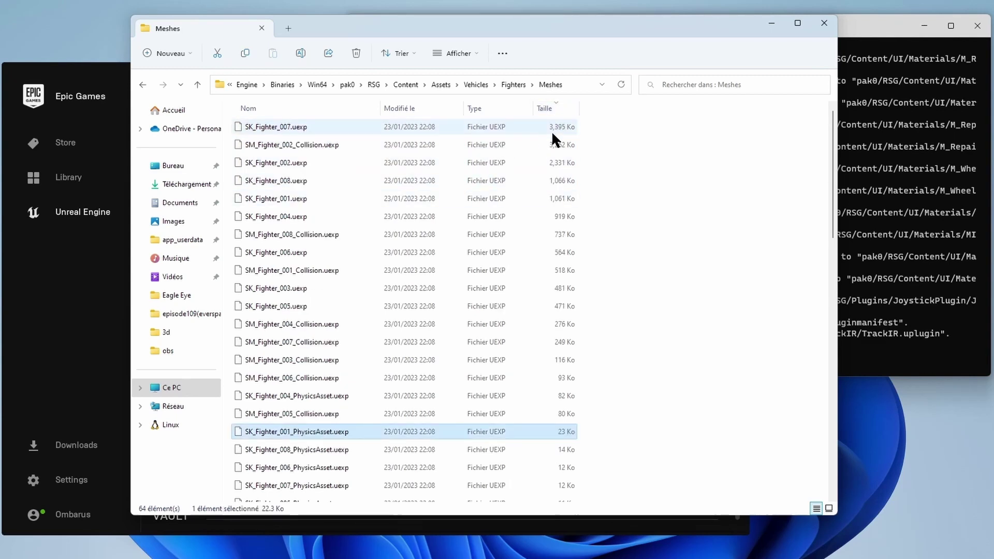
left_click(549, 127)
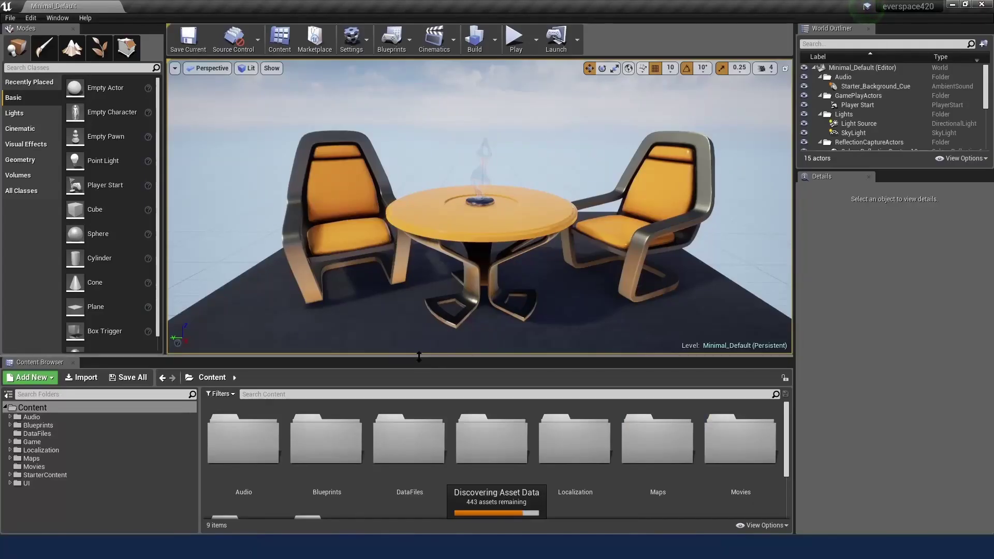
left_click_drag(418, 356, 419, 214)
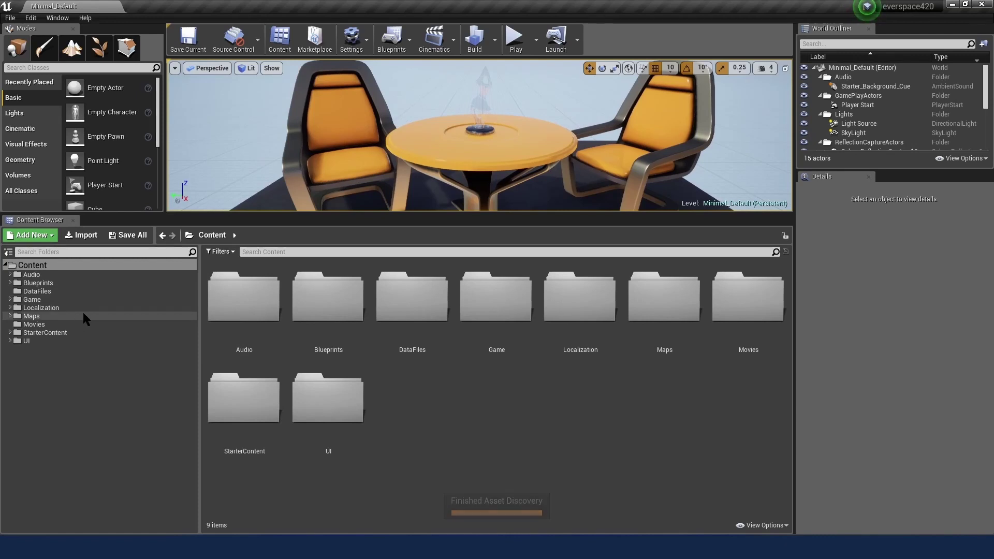
Bring the Meshes Explorer window forward from the taskbar and move it to the right.
left_click(31, 274)
left_click(449, 499)
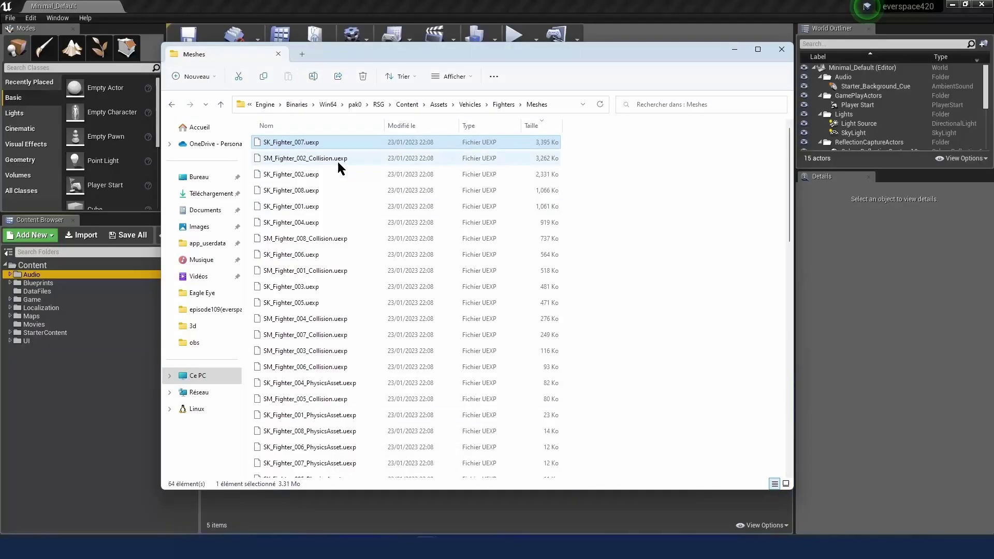
left_click_drag(386, 46, 614, 52)
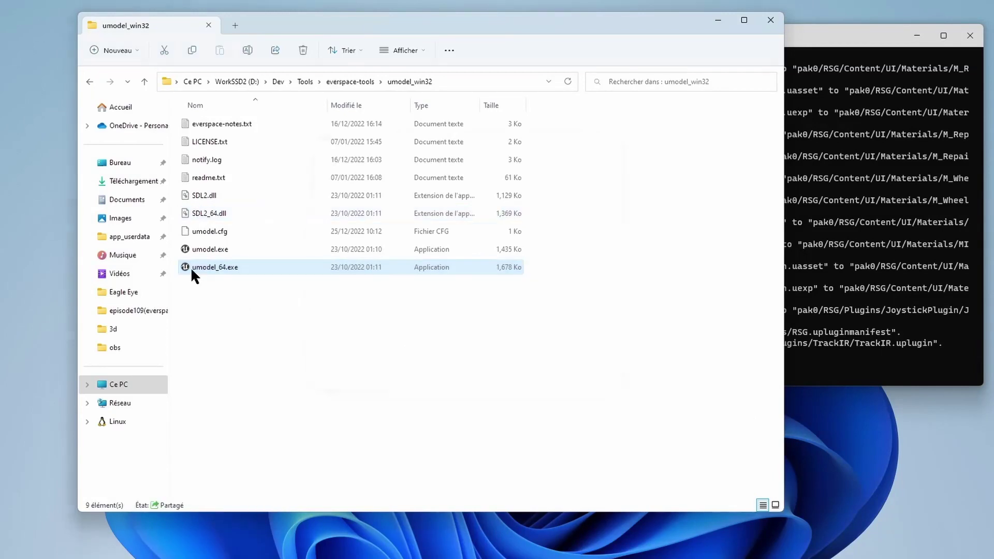
Launch umodel_64.exe and set the game files path to the extracted pak0\RSG folder.
double_click(191, 267)
left_click(601, 177)
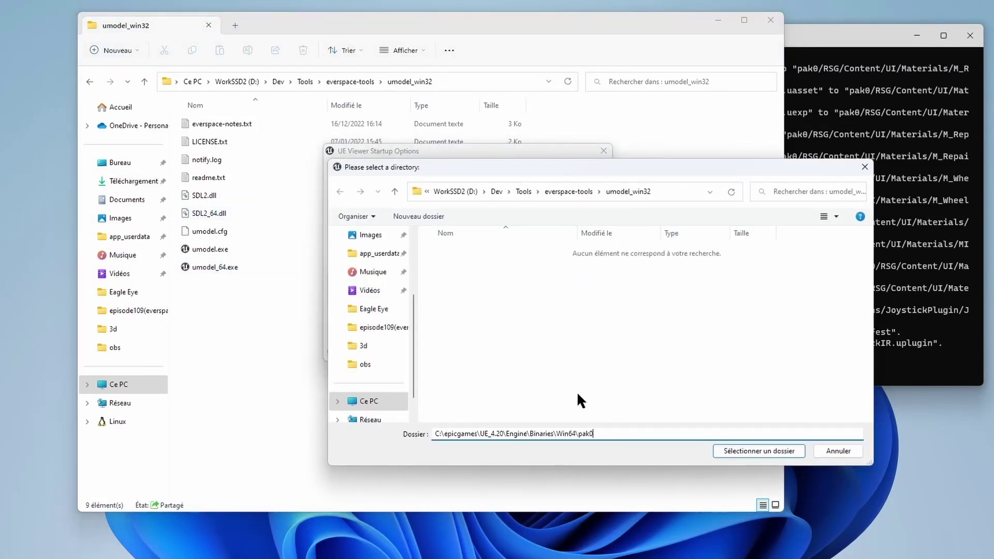
key("Return")
left_click(445, 266)
left_click(753, 452)
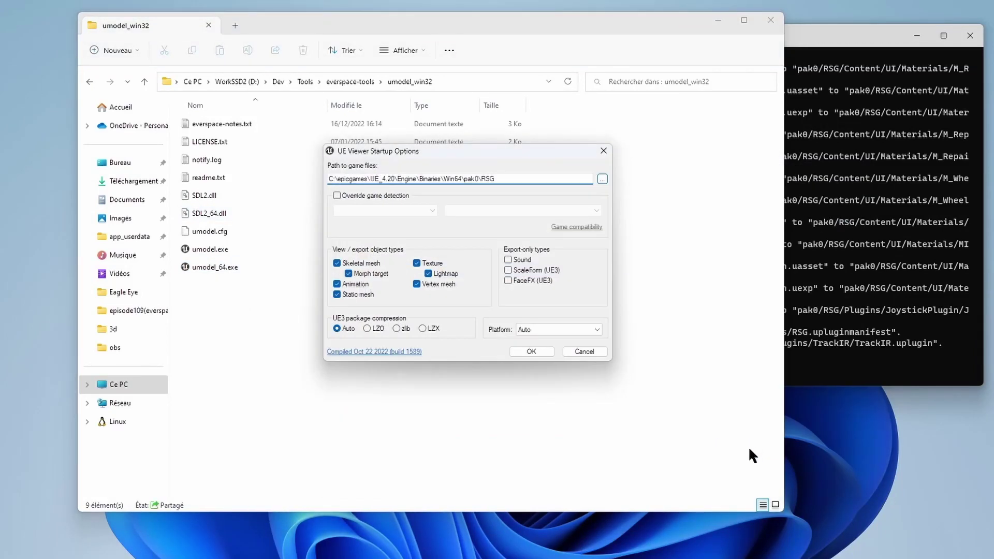
left_click(529, 352)
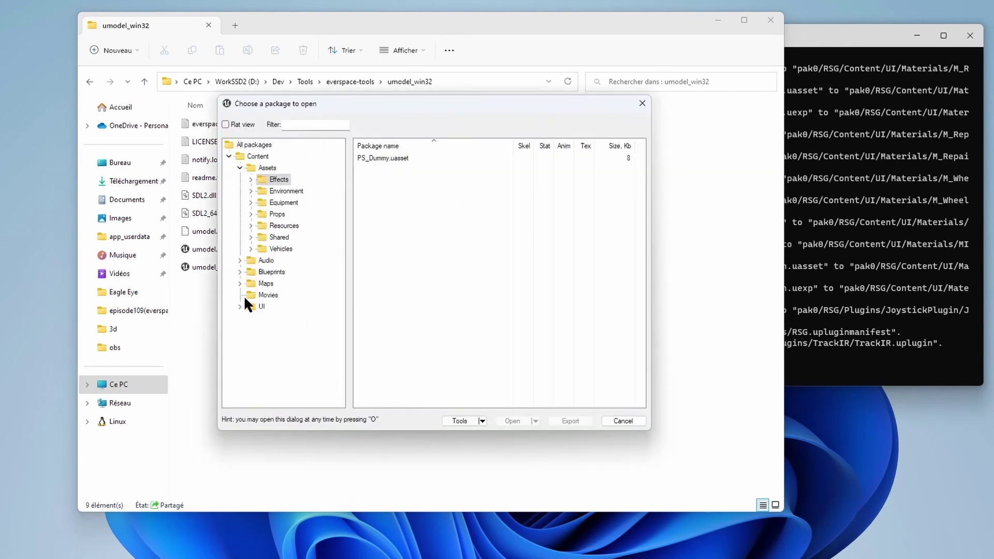
Open Vehicles > Fighters > Meshes > SK_Fighter_007.uasset as Unreal engine 4.20 and rotate it.
left_click(251, 249)
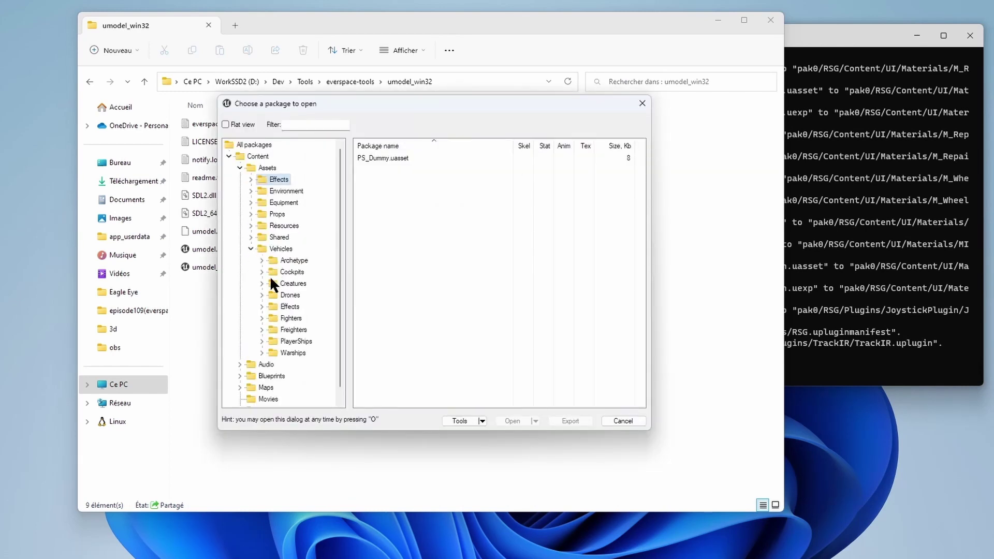
double_click(298, 317)
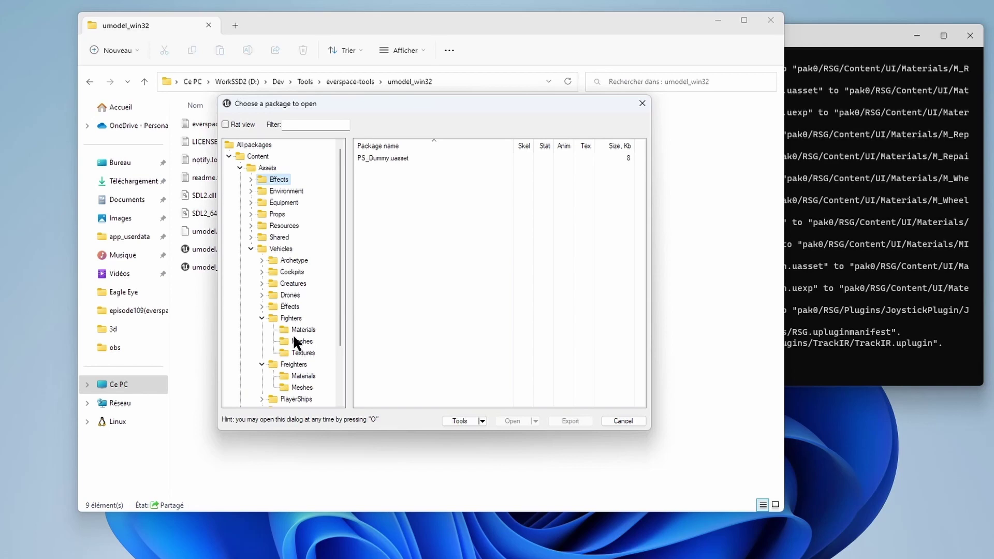
left_click(285, 341)
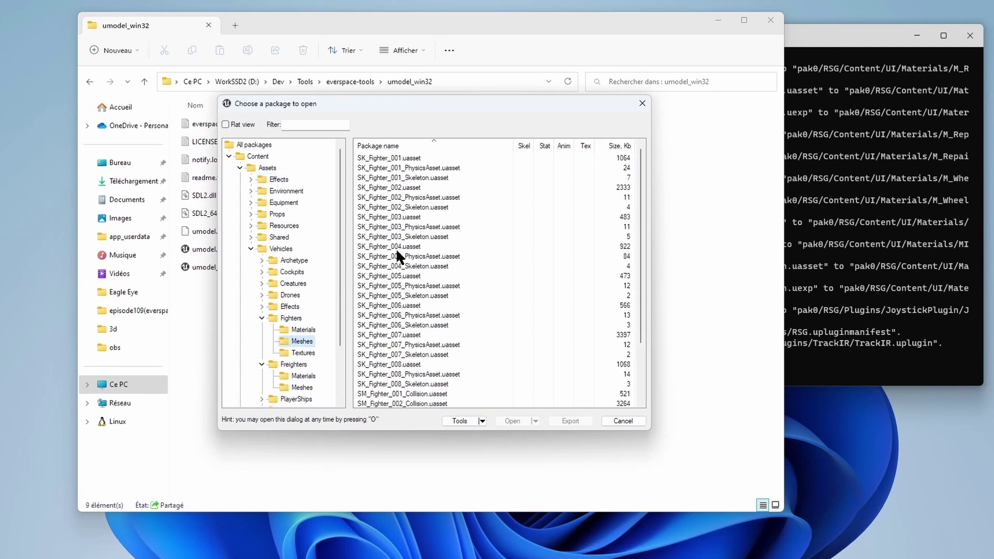
left_click(386, 335)
left_click(512, 420)
left_click(462, 258)
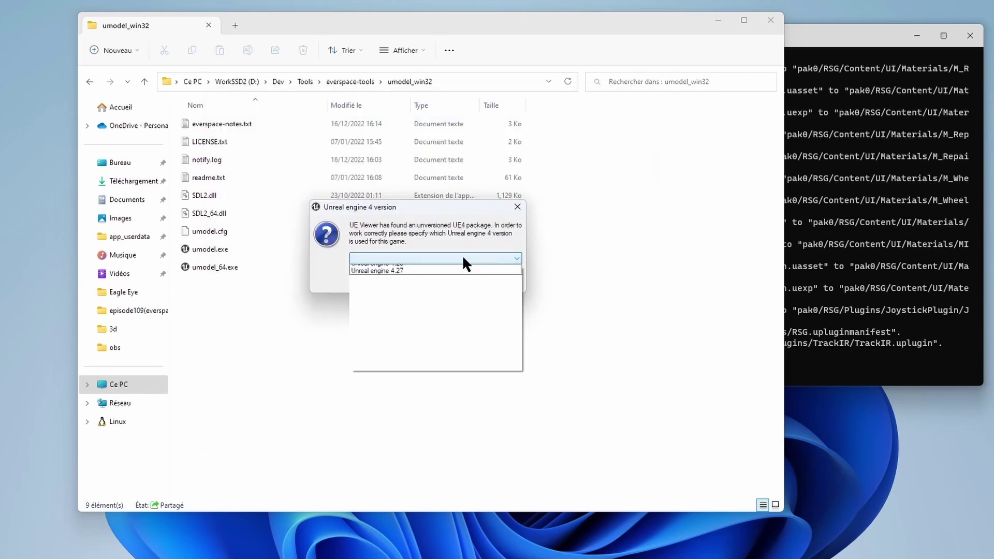
left_click(377, 314)
left_click(436, 282)
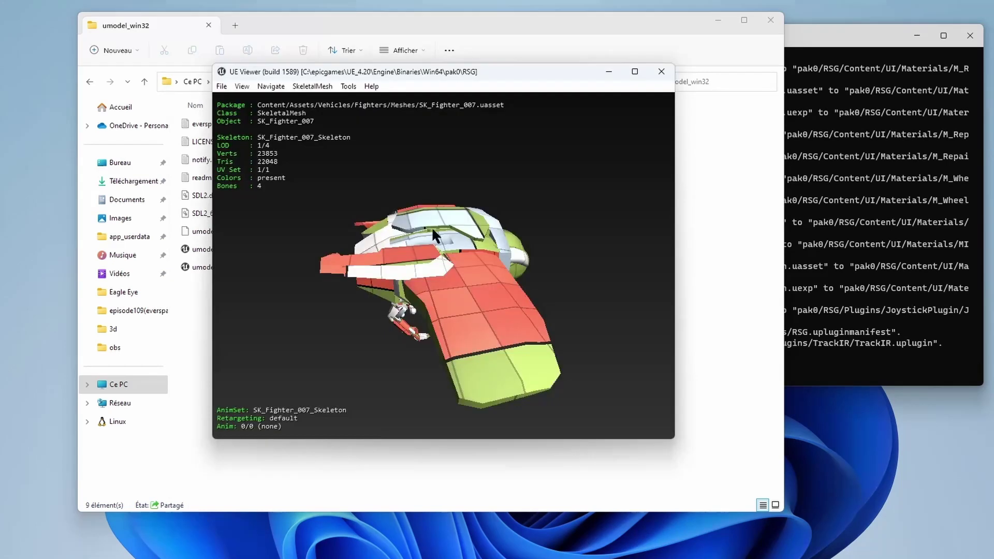
left_click_drag(431, 226, 492, 228)
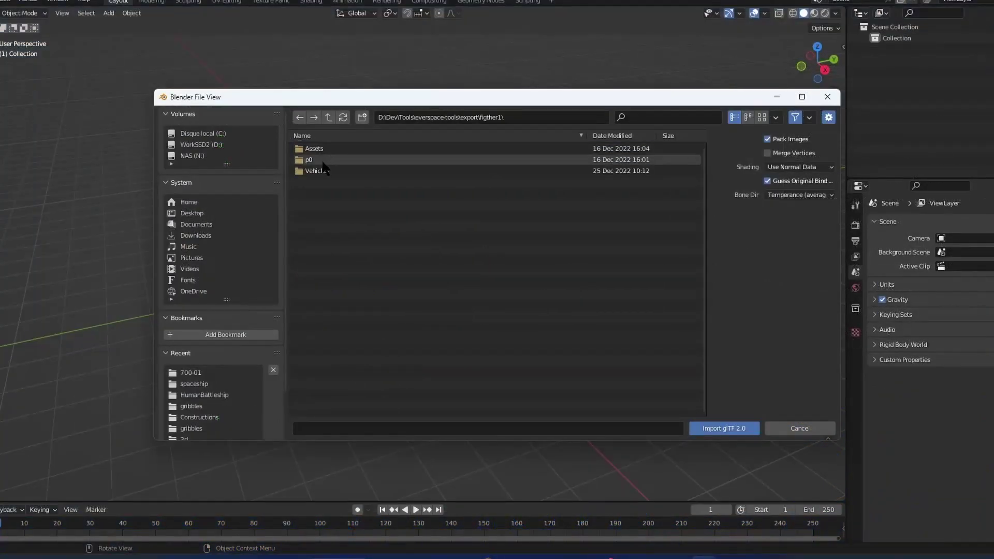
Import SK_Fighter_008.gltf from the Vehicles\Fighters\Meshes export folder.
left_click(313, 170)
left_click(313, 148)
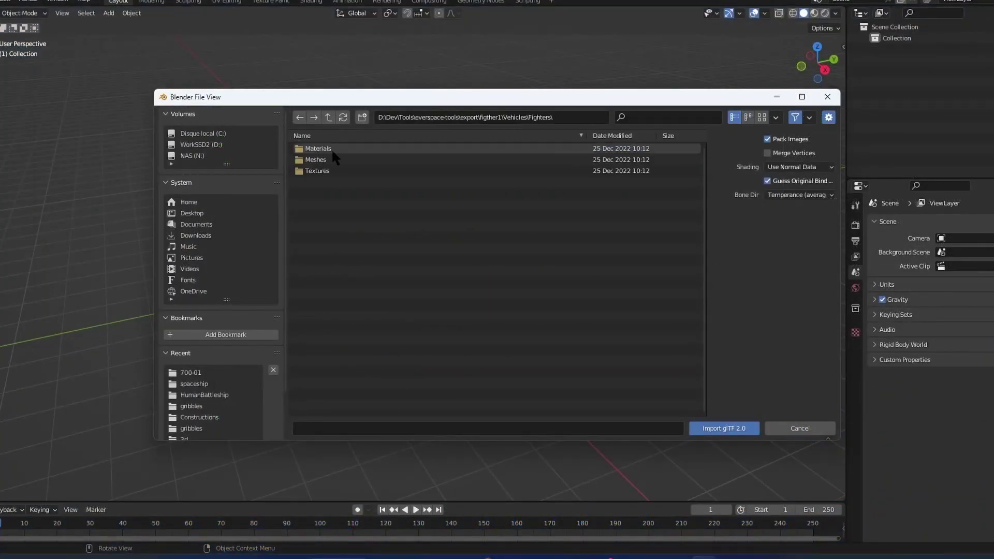
left_click(313, 148)
left_click(315, 149)
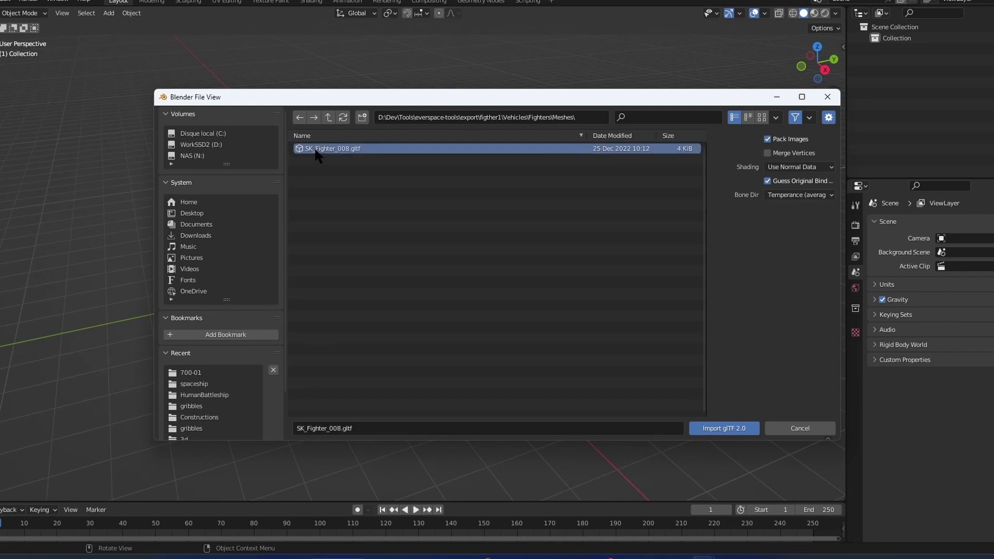
left_click(719, 430)
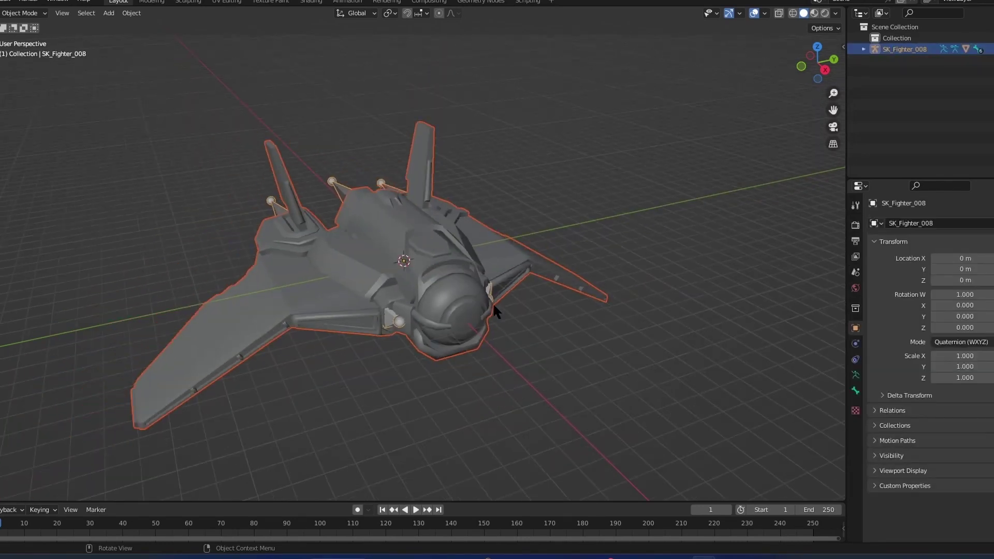
Bring up object options on the imported fighter and orbit around it.
right_click(471, 317)
right_click(540, 262)
middle_click_drag(573, 237, 448, 273)
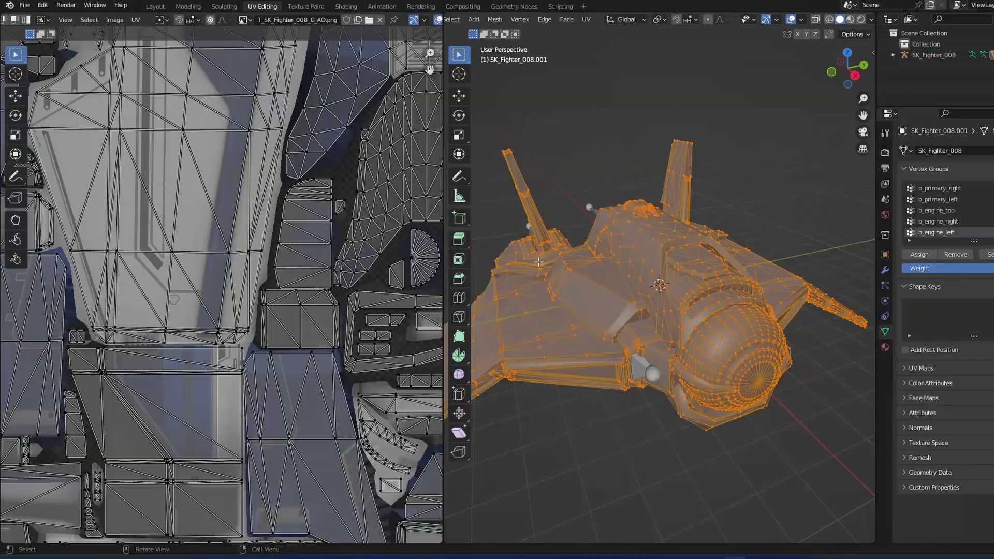
Widen the UV editor at the 3D view's expense and pan the texture in the UV view.
scroll(221, 292, "up", 3)
scroll(221, 291, "down", 2)
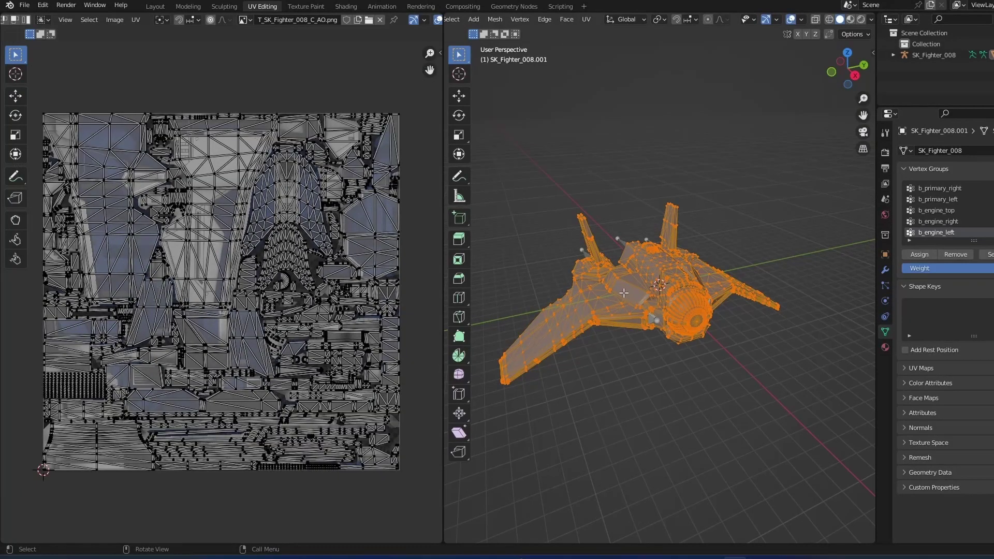
scroll(218, 309, "up", 1)
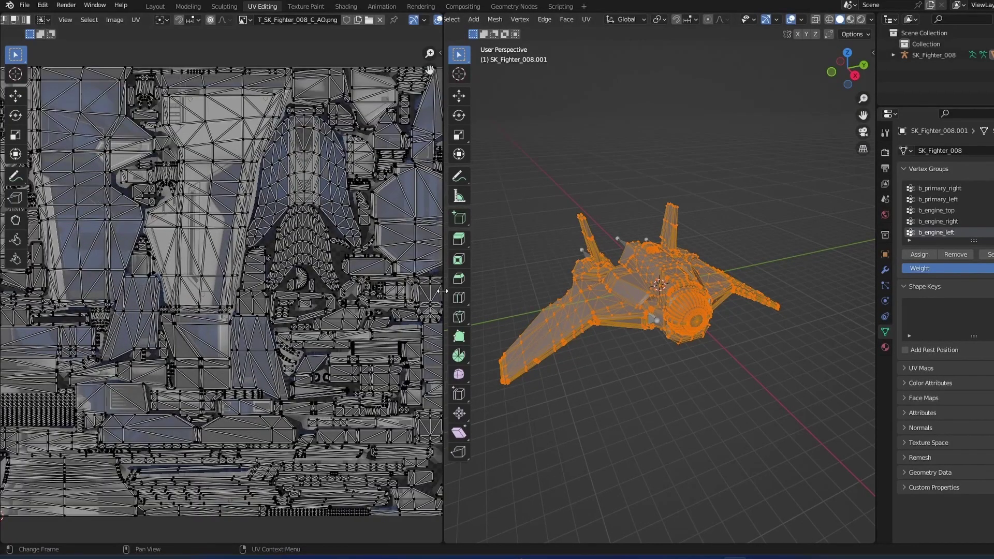
left_click_drag(443, 295, 657, 295)
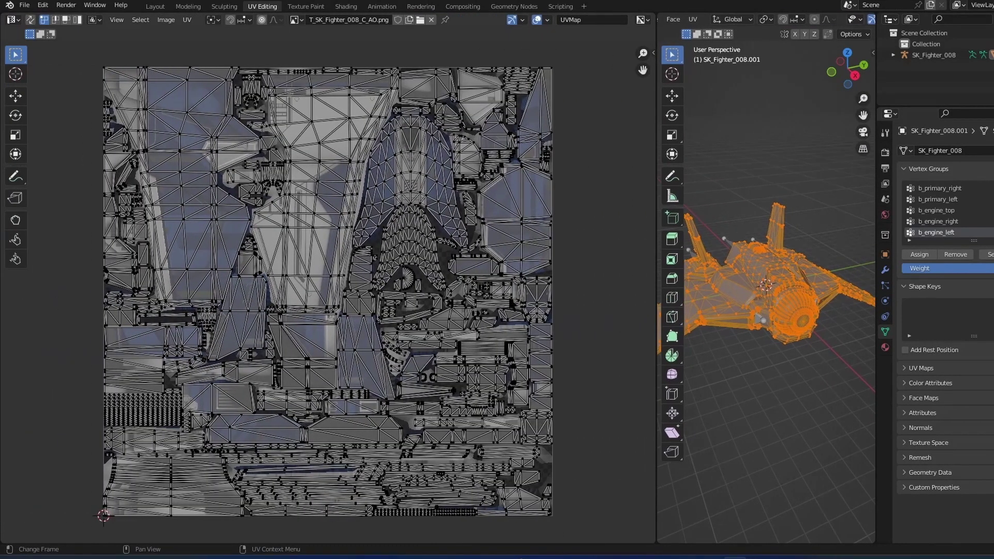
scroll(356, 337, "up", 1)
scroll(356, 336, "down", 1)
middle_click_drag(421, 293, 434, 283)
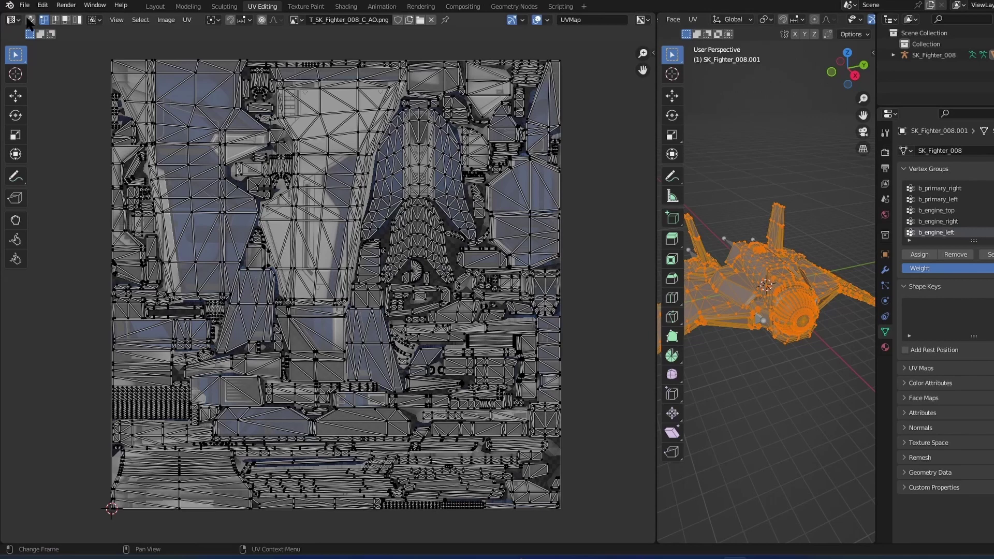
Toggle UV Sync Selection, clear the selection, and box-select faces on the engine and nose.
left_click(30, 20)
left_click(75, 250)
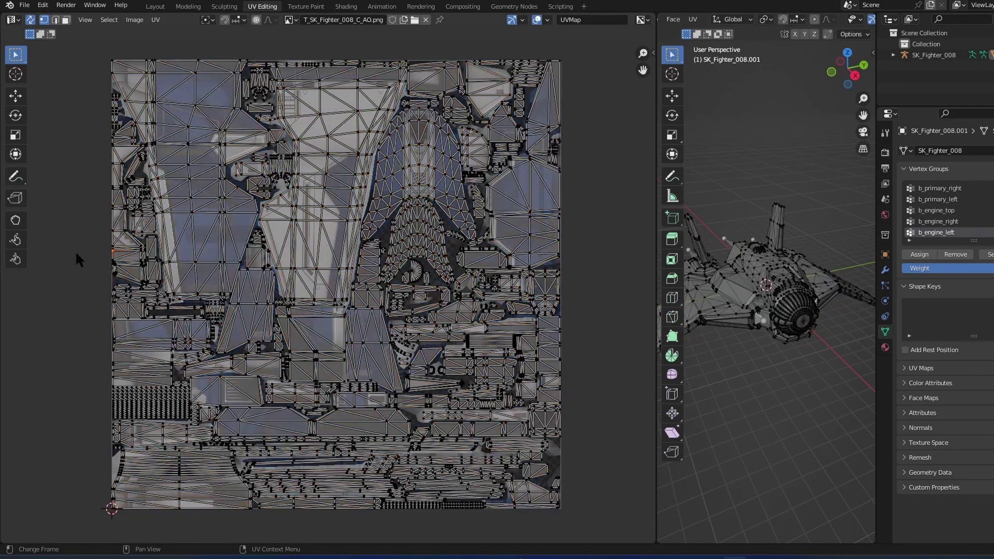
left_click(29, 20)
left_click_drag(761, 264, 799, 293)
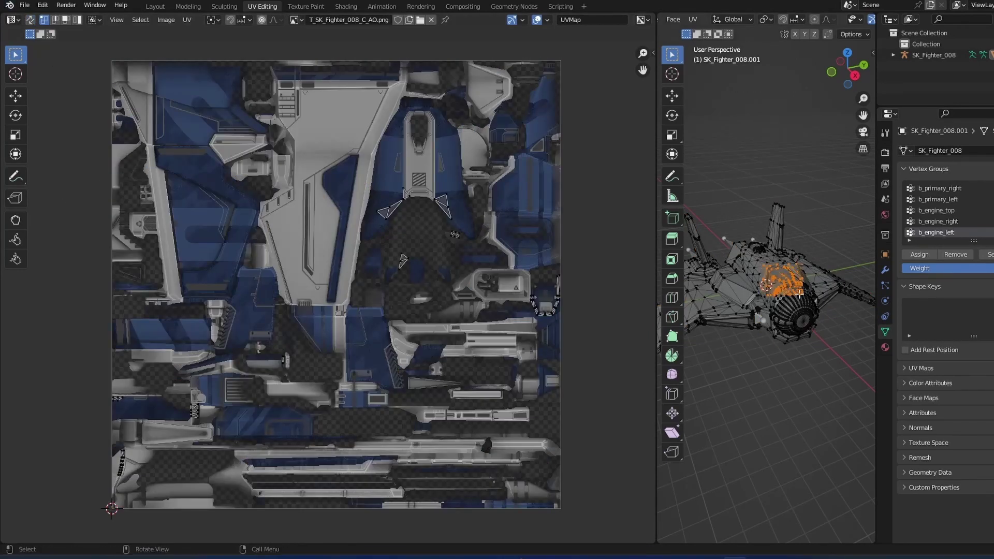
middle_click_drag(810, 312, 740, 217)
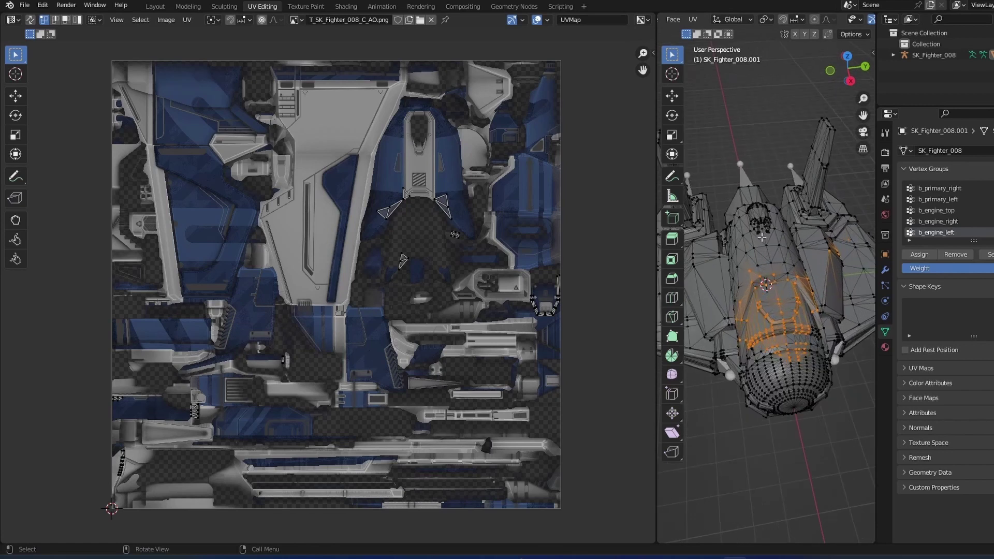
left_click_drag(729, 210, 769, 239)
left_click_drag(774, 175, 729, 218)
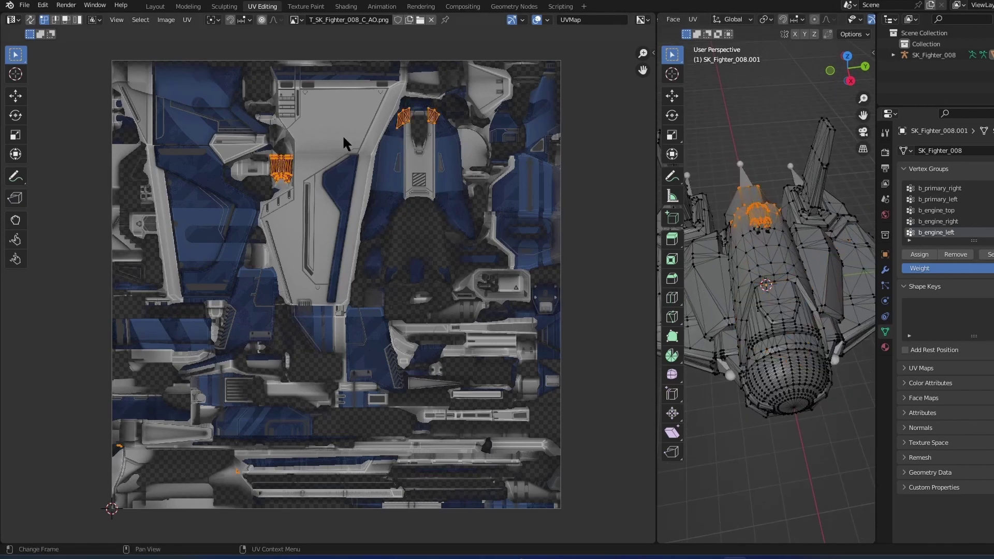
middle_click_drag(795, 312, 749, 290)
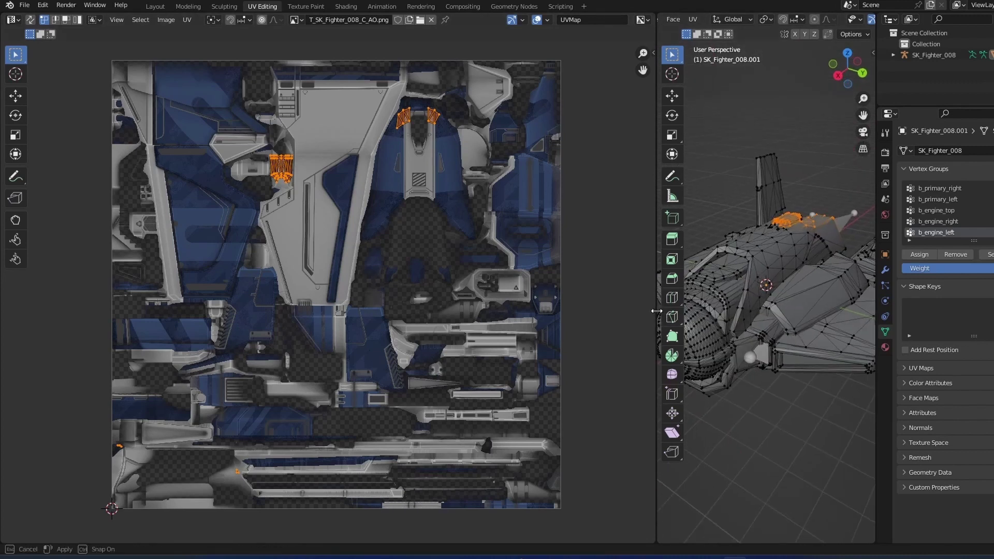
Select the linked fuselage panel island, cancel a trial G Z move, and enable X-ray.
left_click_drag(656, 310, 454, 310)
mouse_move(668, 315)
middle_mouse_down()
mouse_move(688, 310)
mouse_move(673, 318)
mouse_move(683, 323)
middle_mouse_up()
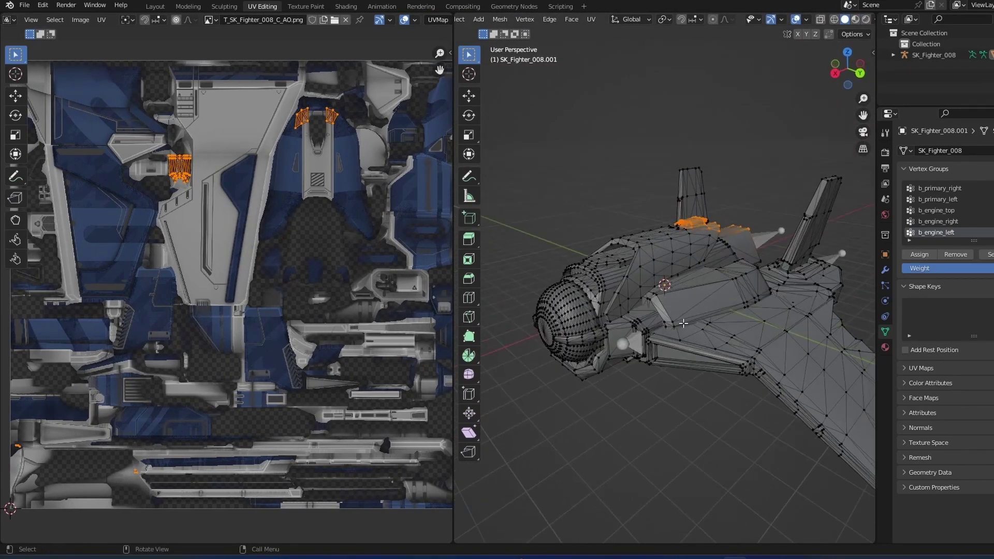
left_click(670, 248)
key("ctrl+l")
key("g")
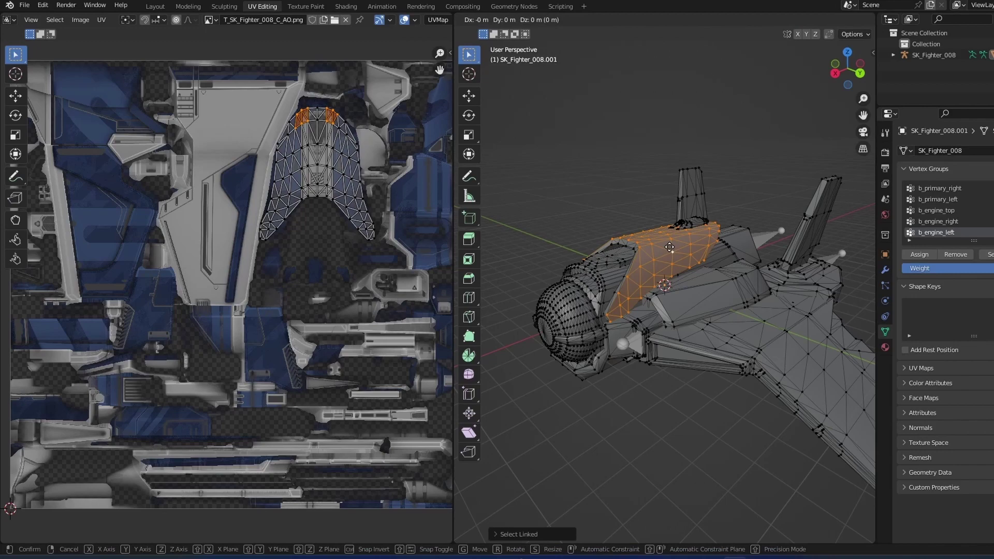
key("z")
right_click(683, 135)
mouse_move(684, 135)
middle_mouse_down()
mouse_move(544, 218)
mouse_move(583, 250)
mouse_move(647, 243)
mouse_move(769, 259)
mouse_move(803, 278)
mouse_move(547, 259)
mouse_move(600, 300)
middle_mouse_up()
scroll(647, 243, "up", 2)
key("alt+z")
key("alt+z")
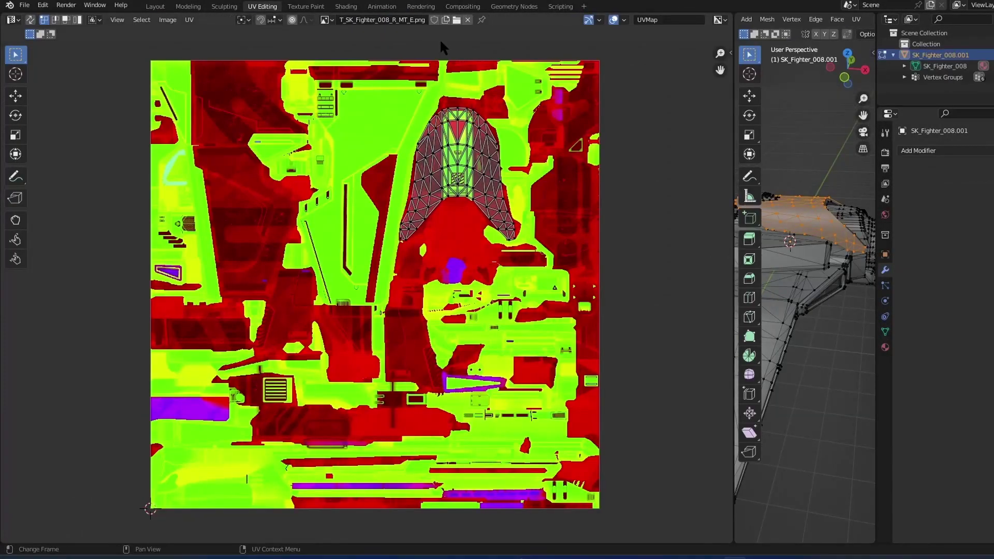
left_click(839, 297)
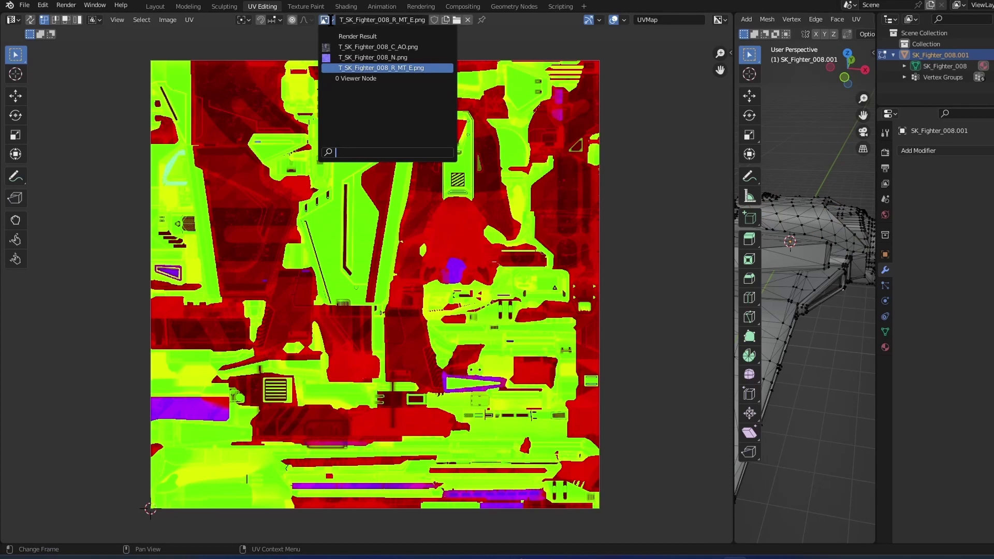
left_click(393, 46)
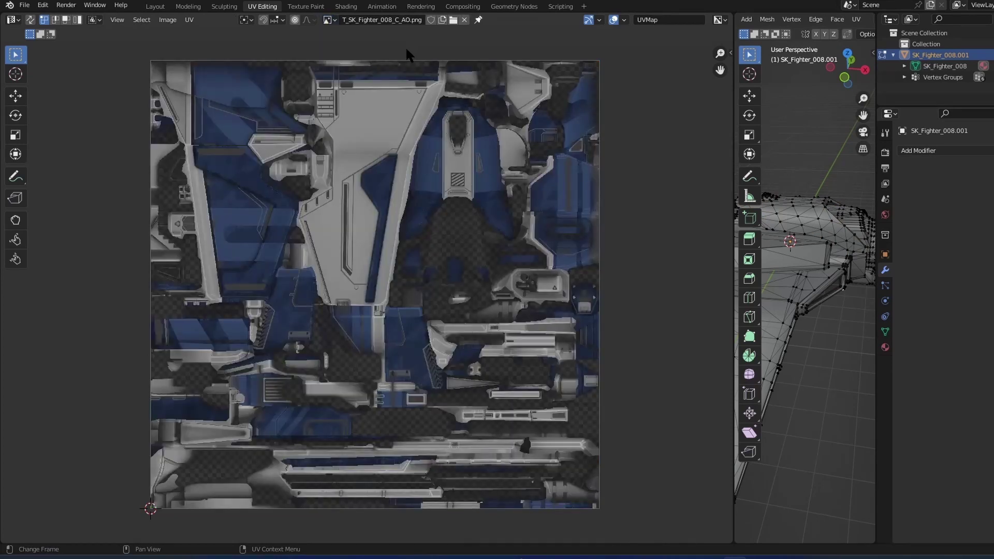
scroll(351, 241, "up", 3)
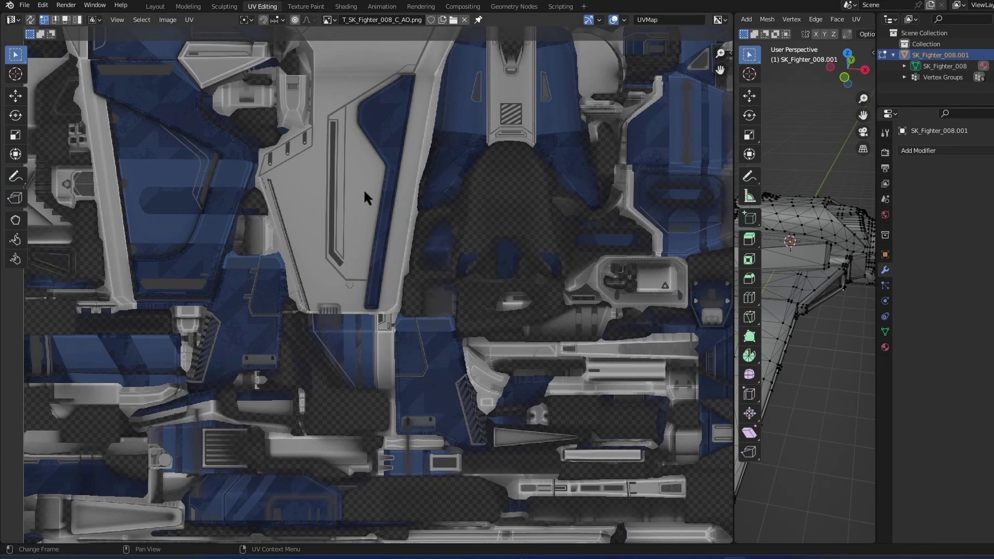
key("Home")
left_click(327, 20)
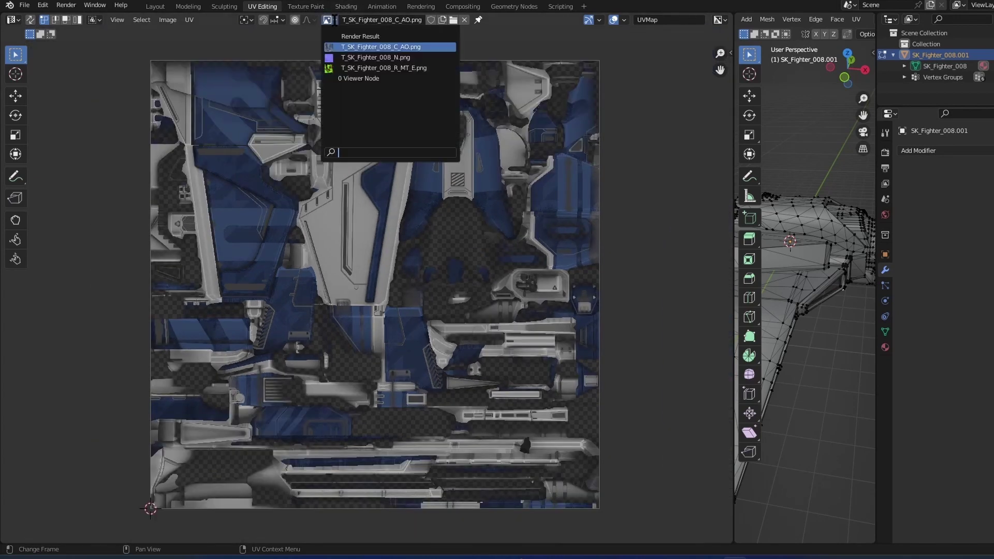
left_click(375, 58)
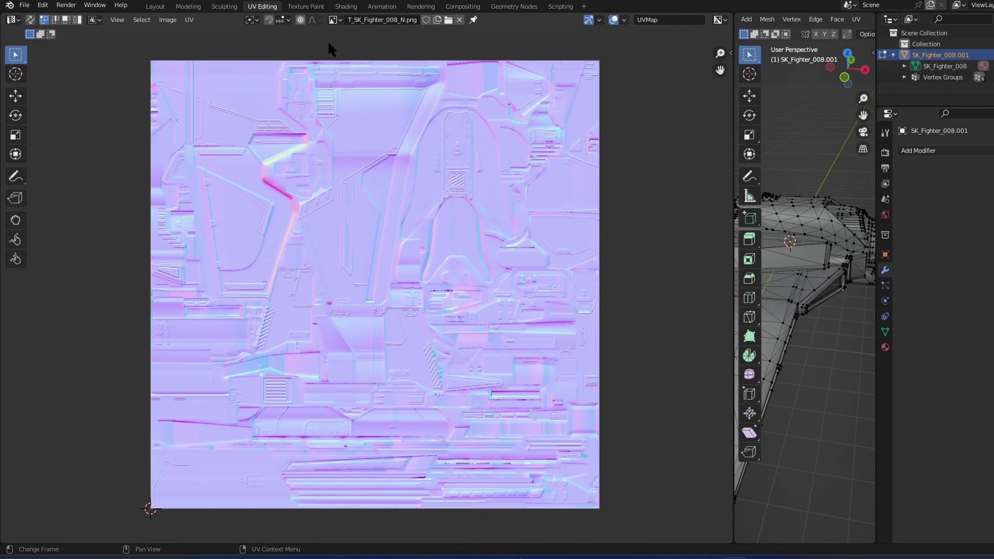
left_click(333, 20)
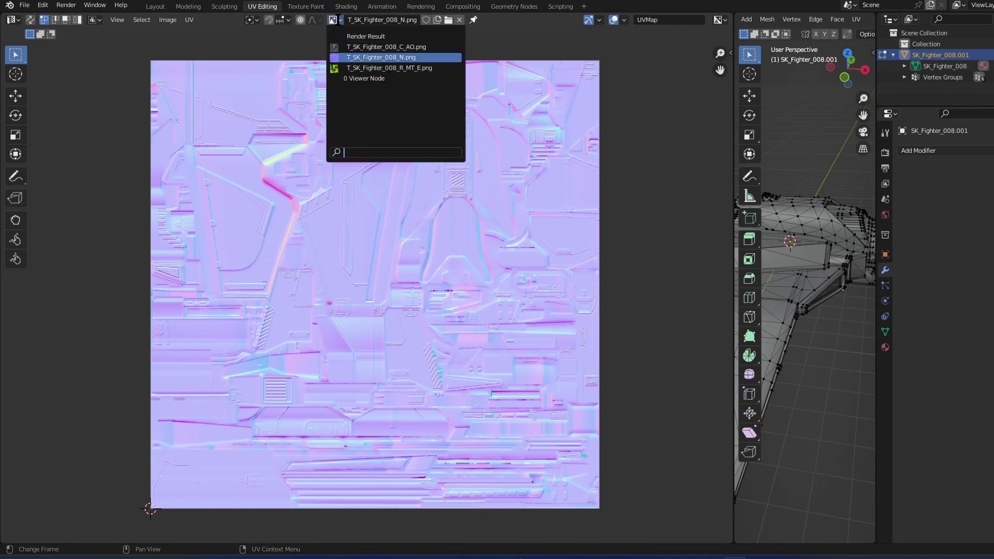
left_click(370, 68)
scroll(378, 278, "up", 3)
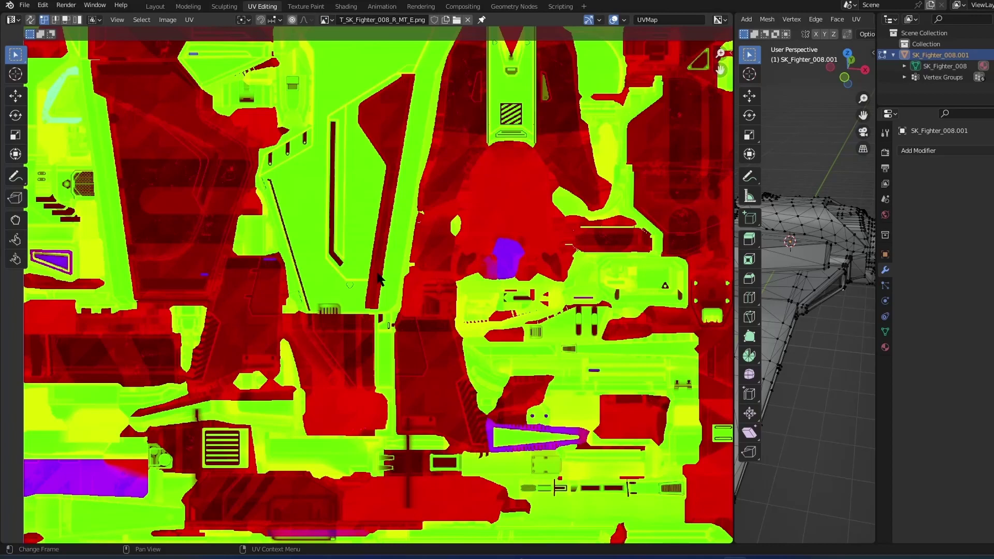
scroll(378, 278, "down", 2)
scroll(378, 278, "up", 1)
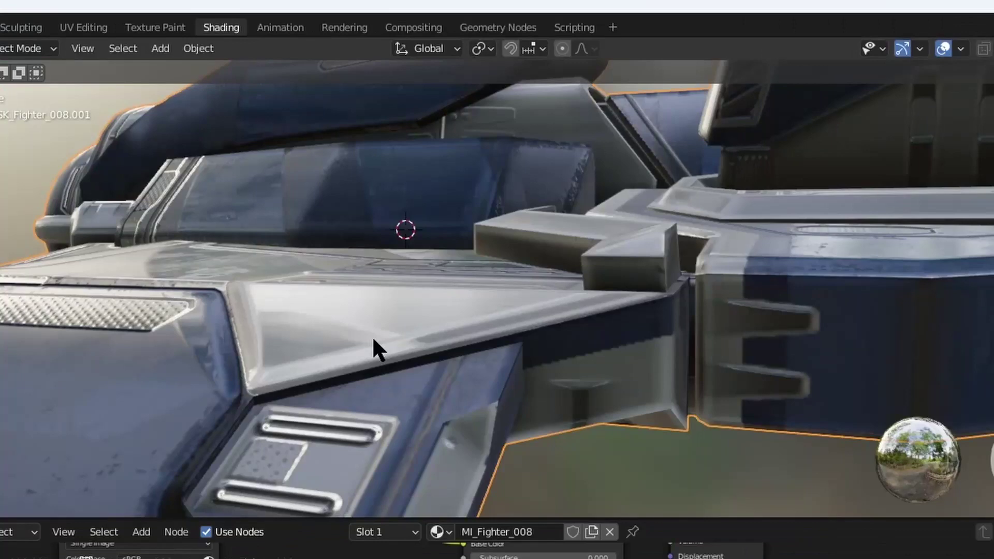
Orbit and zoom around the textured fighter to view its cockpit side.
scroll(372, 335, "up", 5)
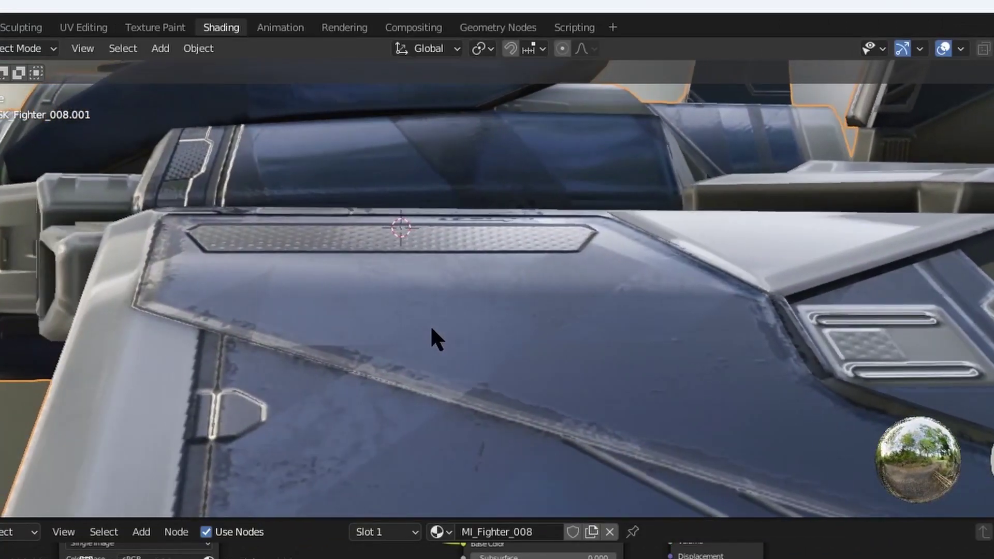
middle_click_drag(432, 329, 572, 363)
scroll(525, 393, "down", 5)
scroll(533, 393, "up", 6)
scroll(569, 365, "down", 6)
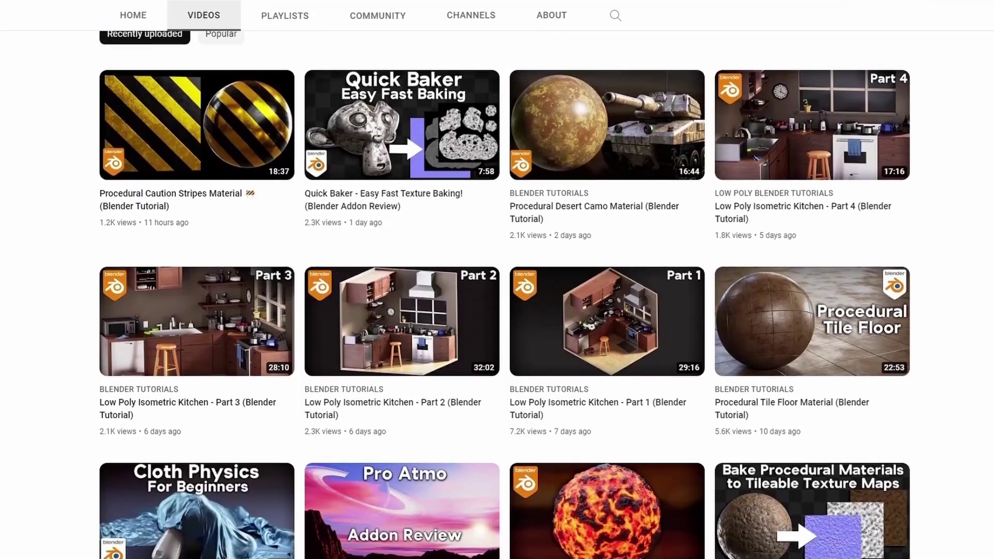
scroll(497, 279, "down", 7)
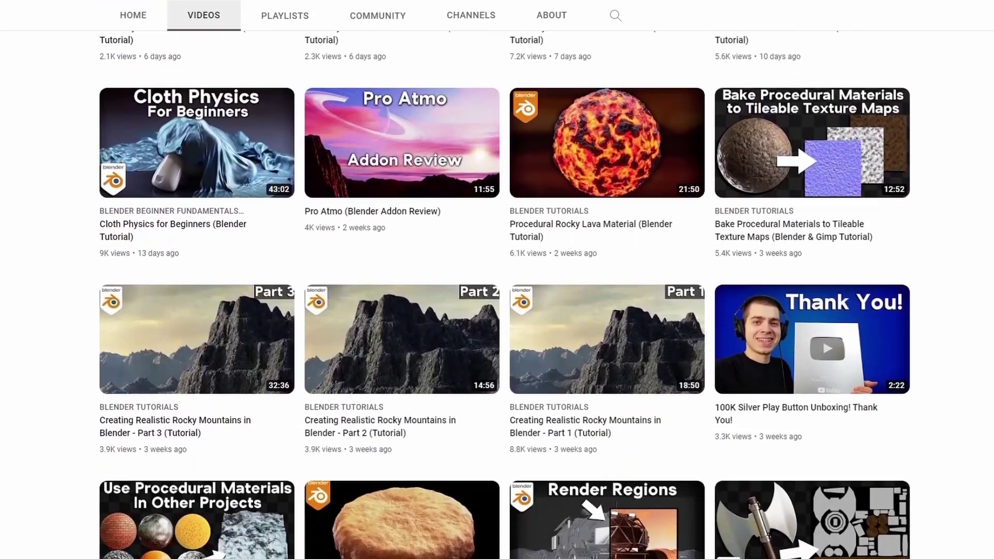
scroll(505, 297, "down", 4)
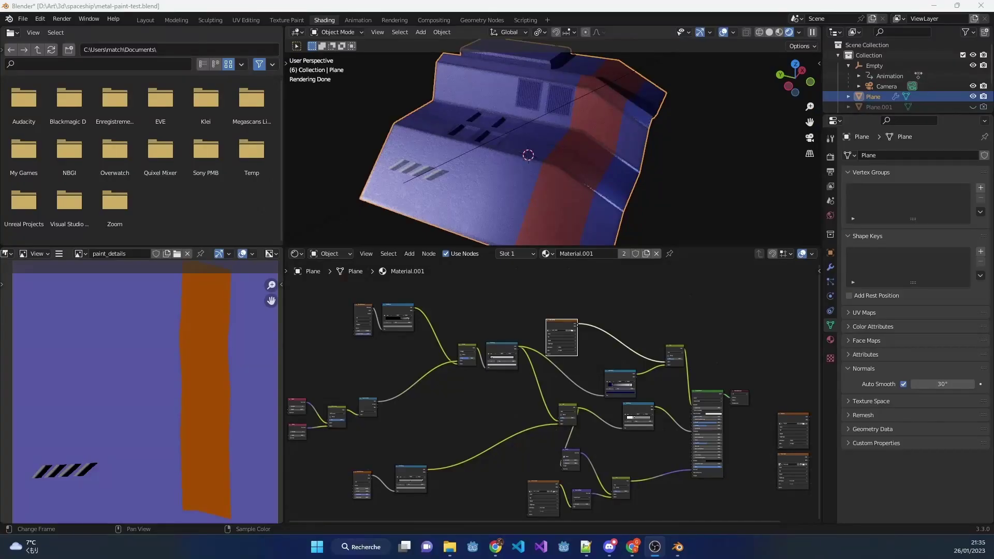
scroll(541, 368, "down", 2)
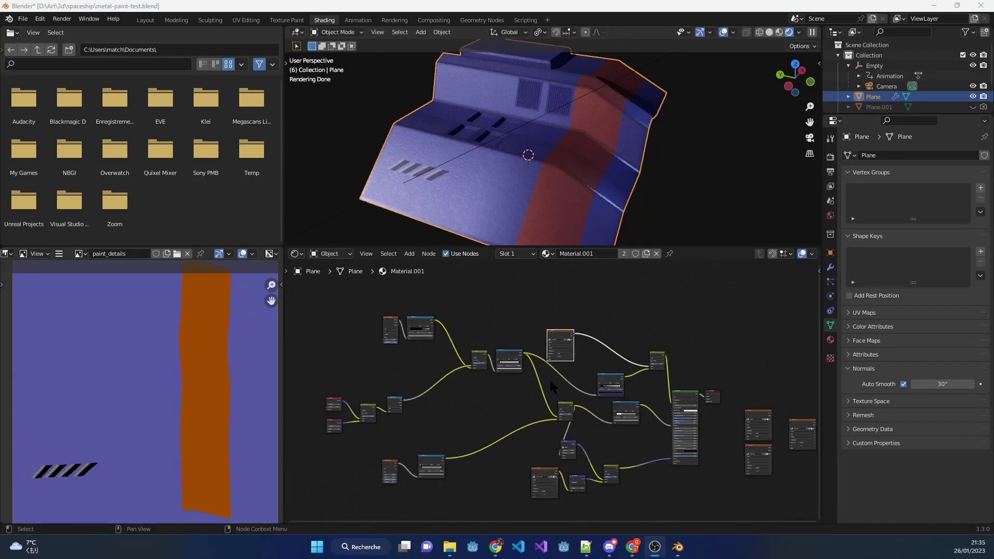
Make the Voronoi noise finer by dragging its Scale value.
scroll(552, 393, "up", 1)
middle_click_drag(464, 415, 503, 320)
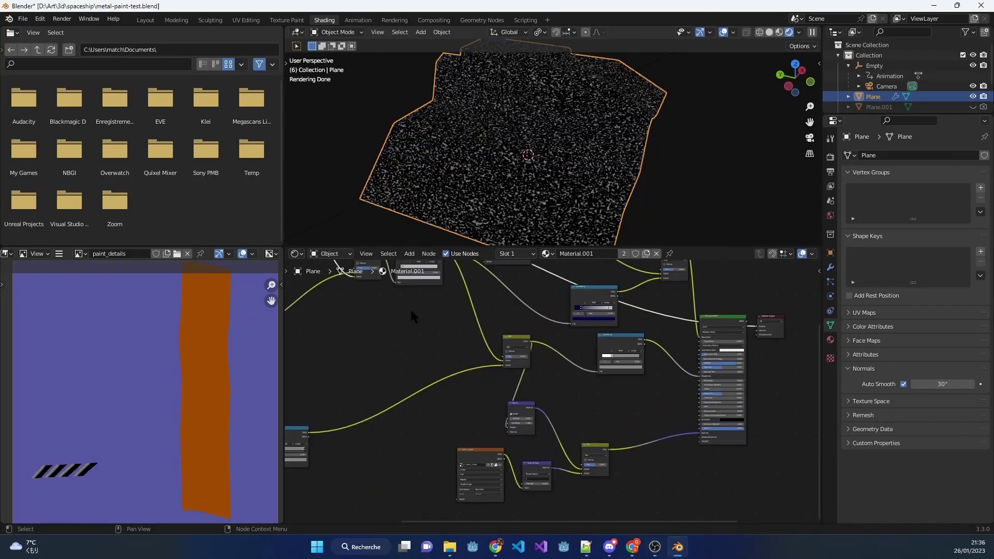
scroll(685, 478, "up", 3)
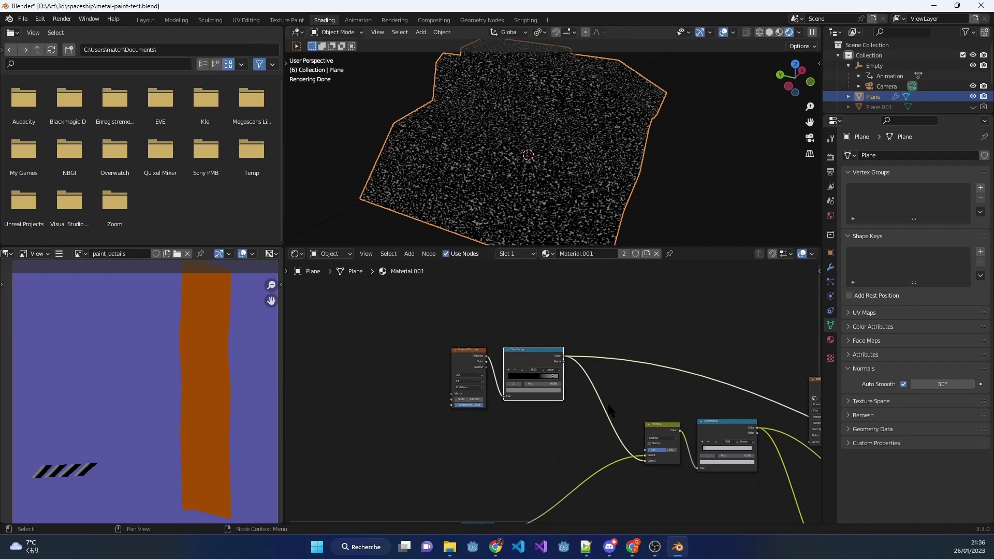
scroll(600, 400, "up", 3)
mouse_move(409, 405)
left_mouse_down()
mouse_move(430, 404)
mouse_move(409, 404)
left_mouse_up()
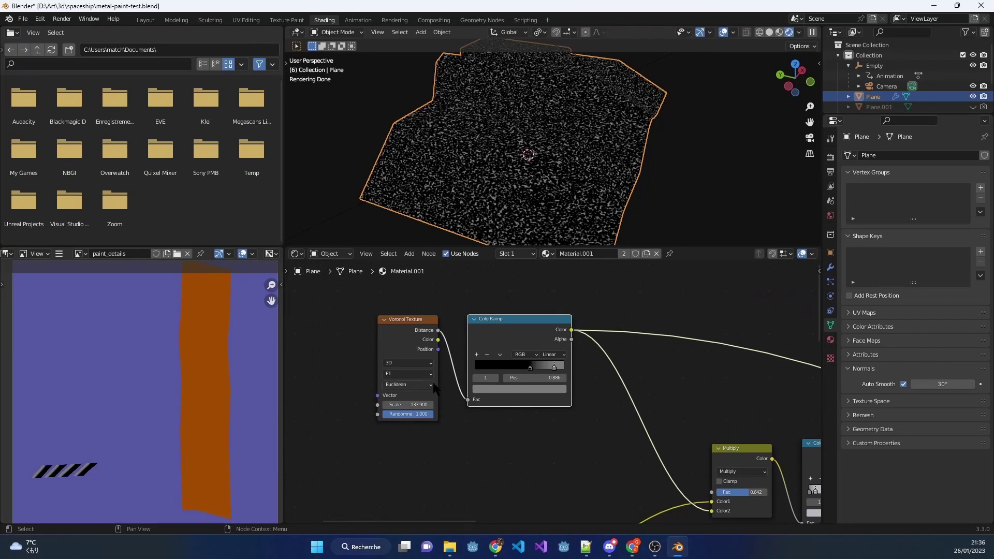
scroll(447, 390, "down", 4)
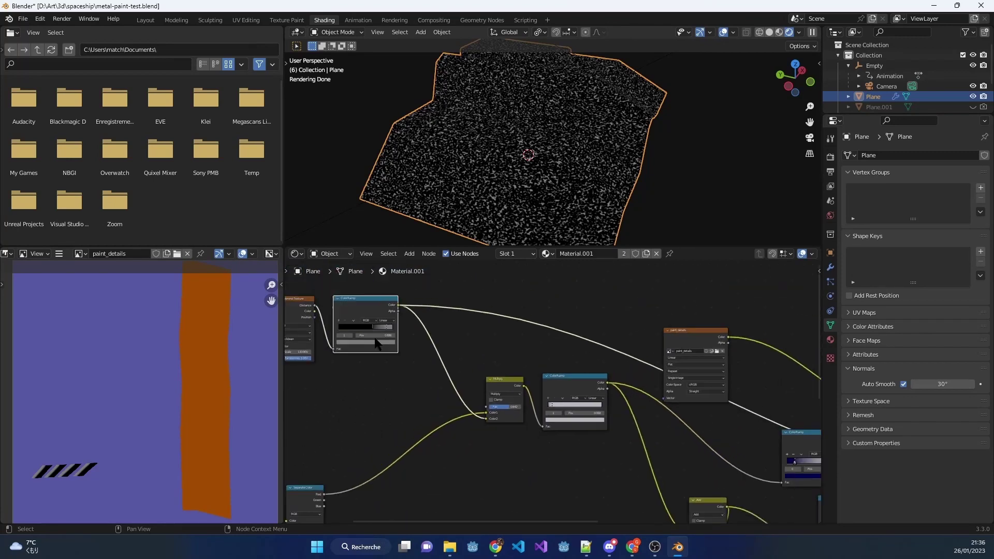
Preview the second ColorRamp and the bevel edge mask, then change the top Bevel node's radius.
left_click(570, 388, "ctrl+shift")
scroll(540, 337, "up", 4)
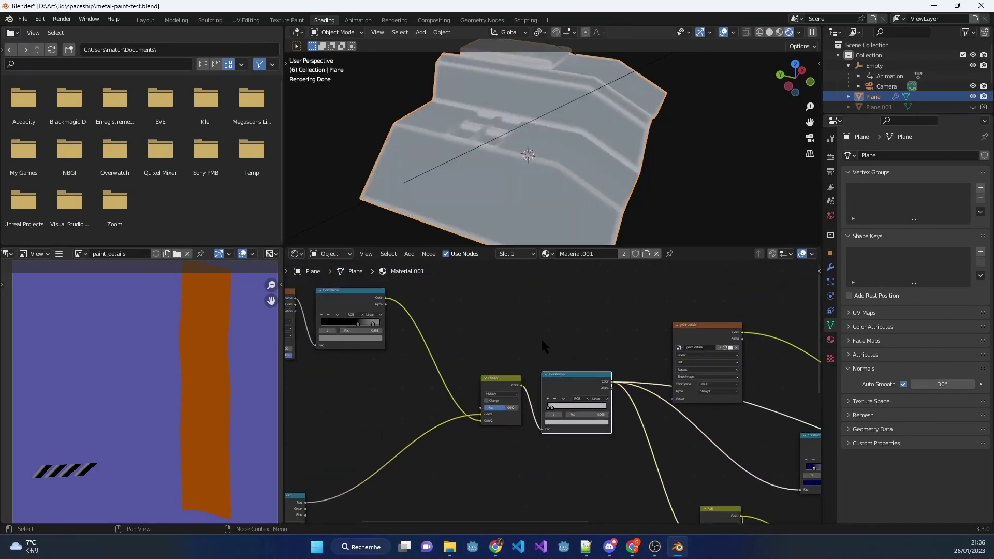
left_click(588, 380, "ctrl+shift")
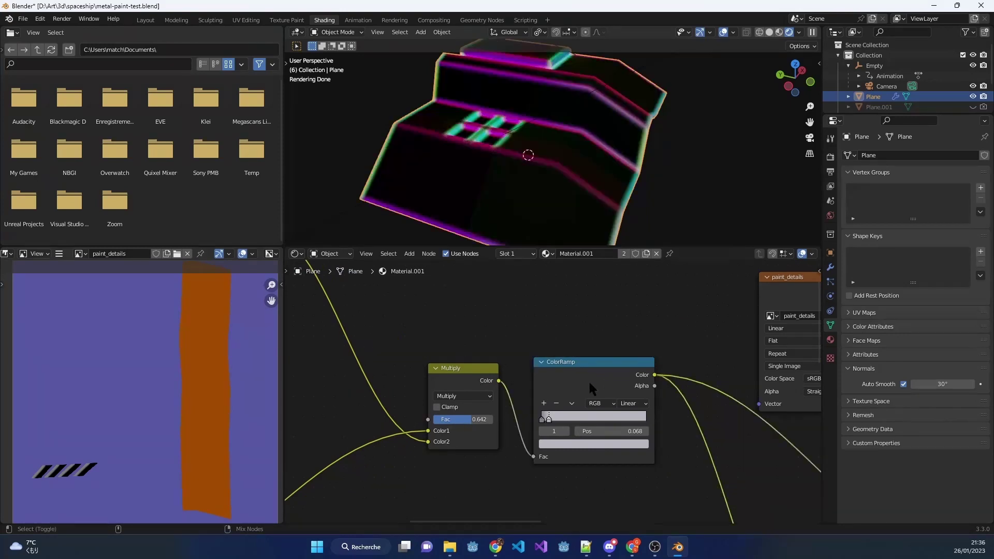
middle_click_drag(502, 337, 742, 432)
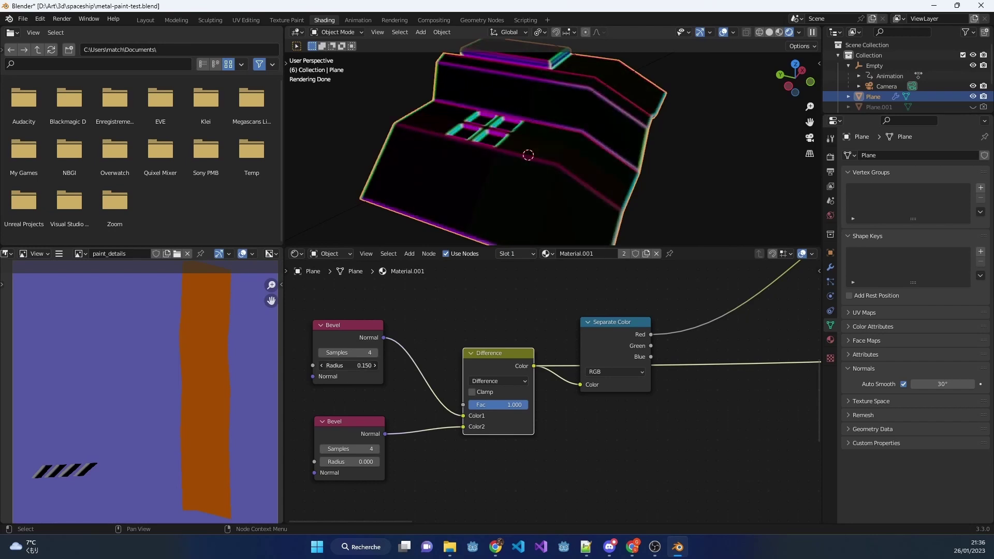
left_click(321, 366)
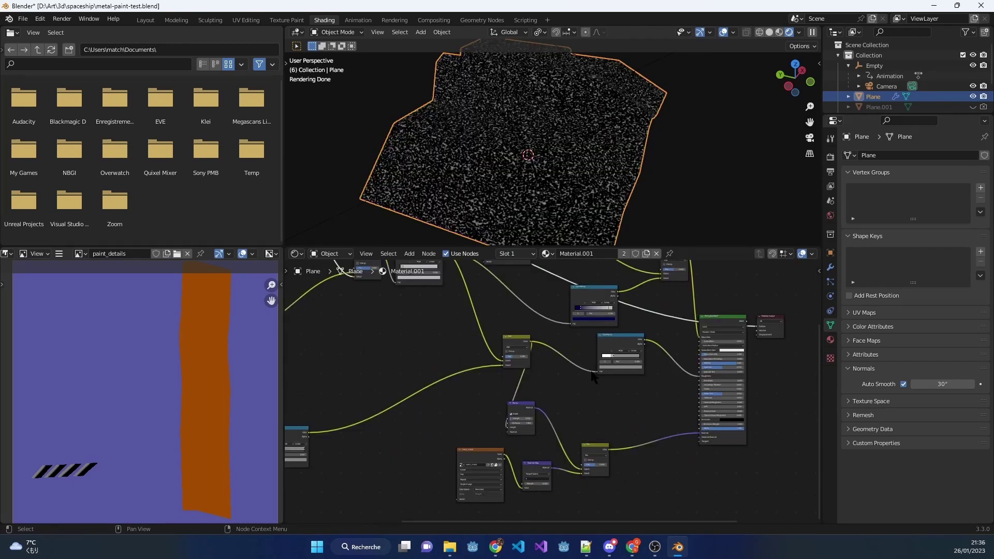
Preview the full painted material and show the norm_mask image in the image panel.
scroll(606, 444, "up", 4)
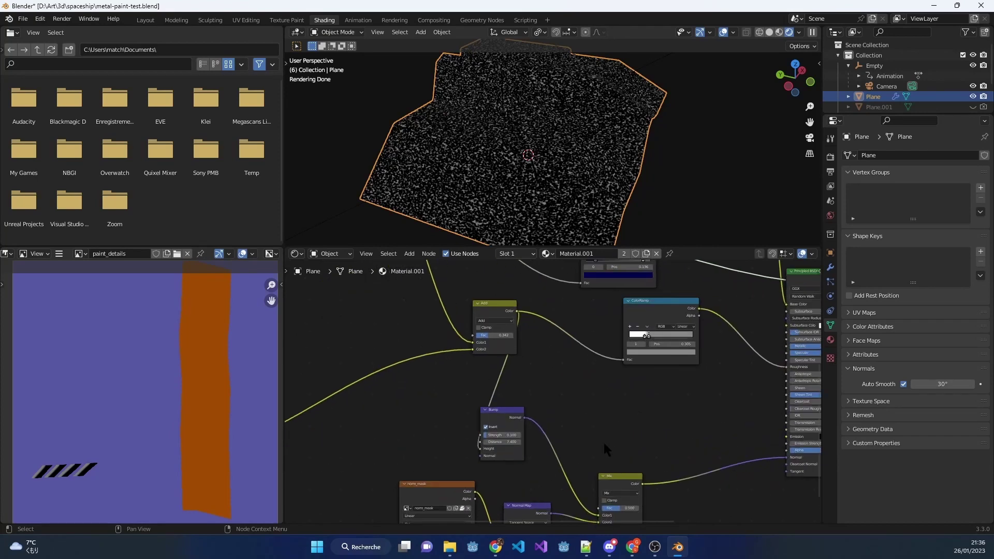
left_click(701, 396, "ctrl+shift")
scroll(437, 356, "up", 3)
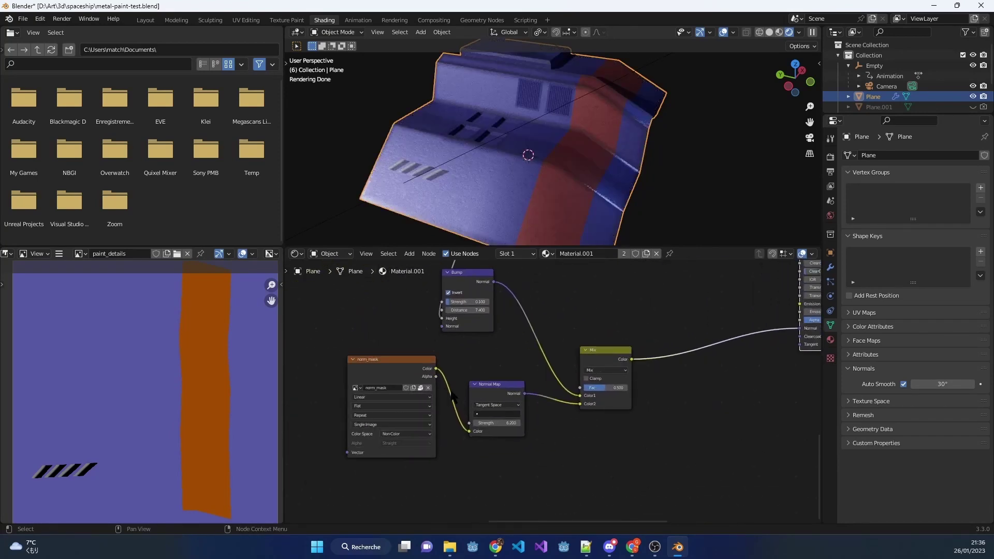
middle_click_drag(437, 370, 475, 360)
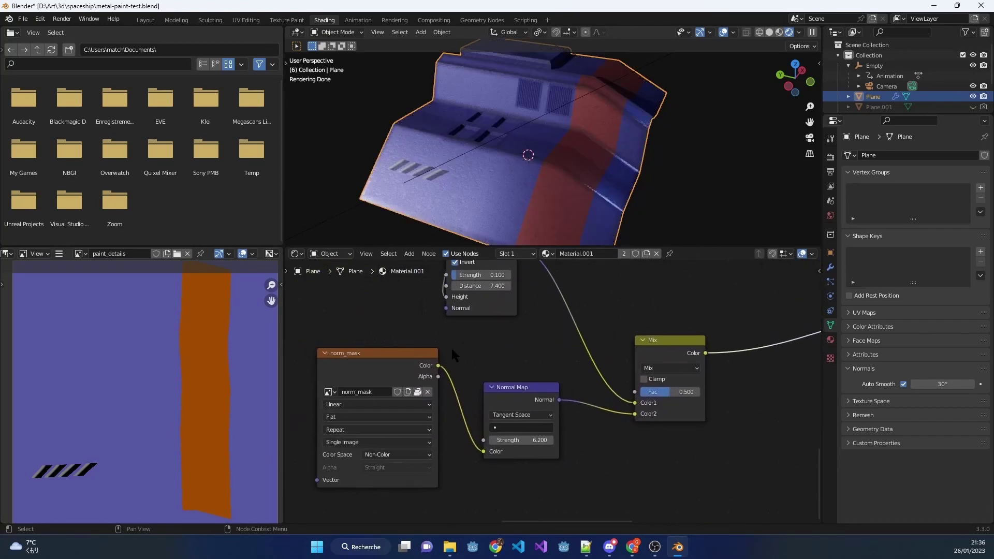
left_click(384, 359)
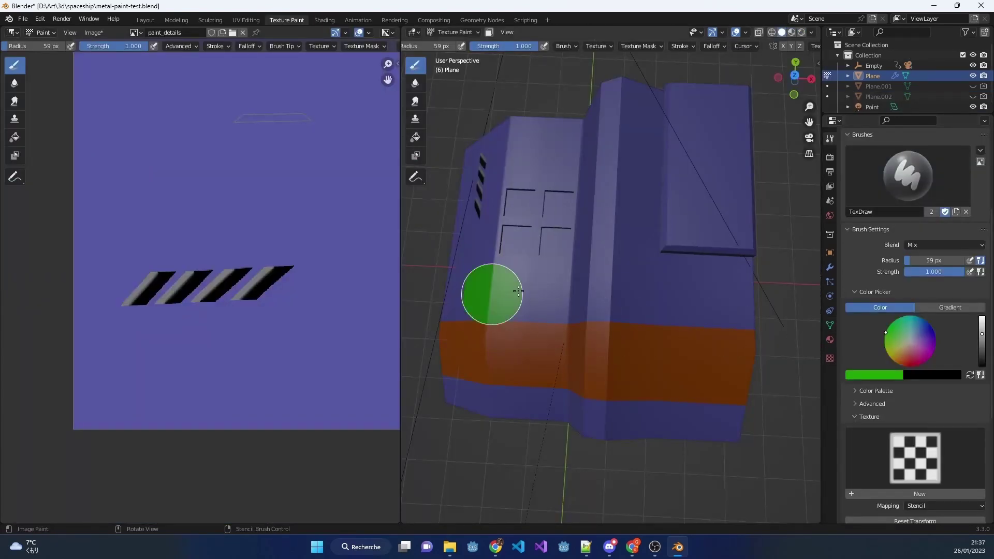
Paint a green stroke across the ship panel, then undo it.
left_click_drag(518, 291, 706, 293)
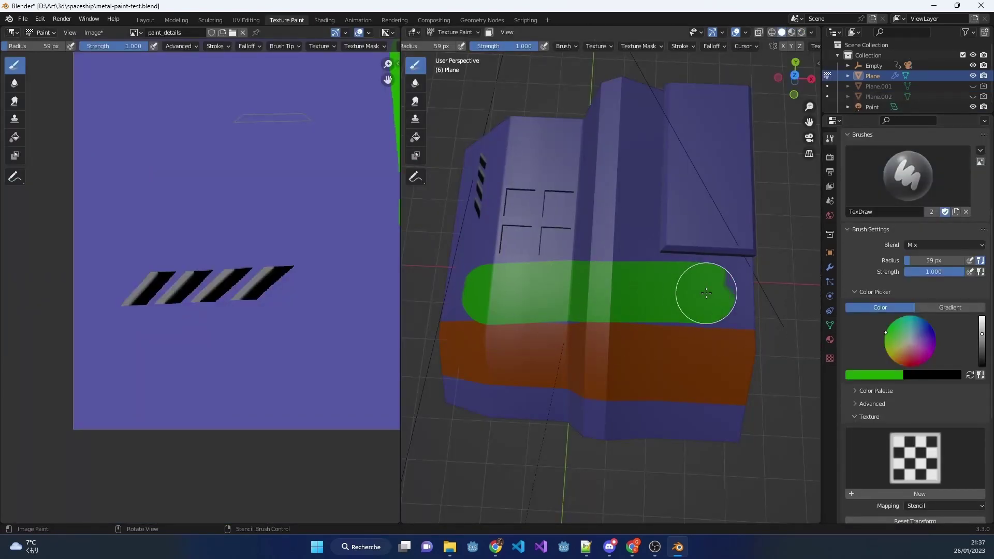
key("ctrl+z")
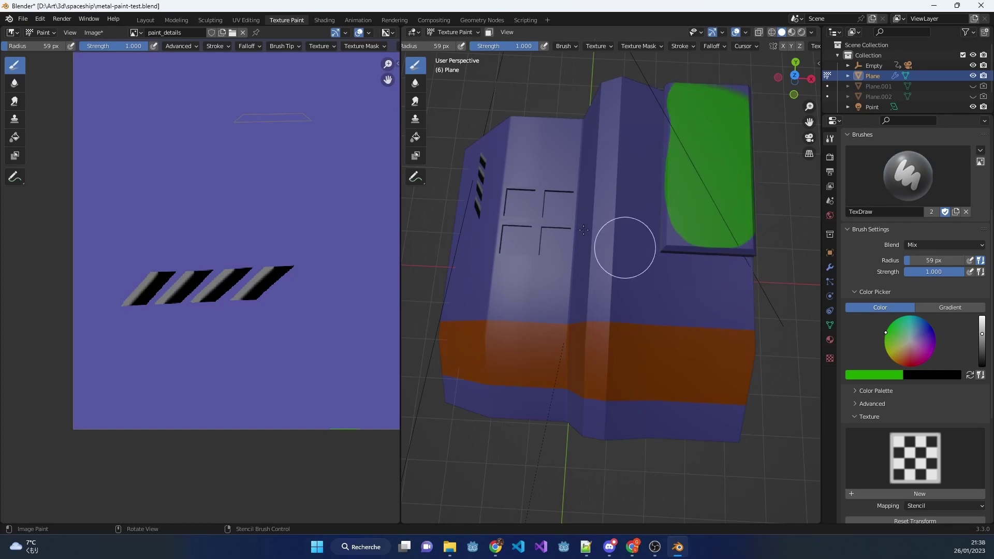
scroll(173, 311, "down", 4)
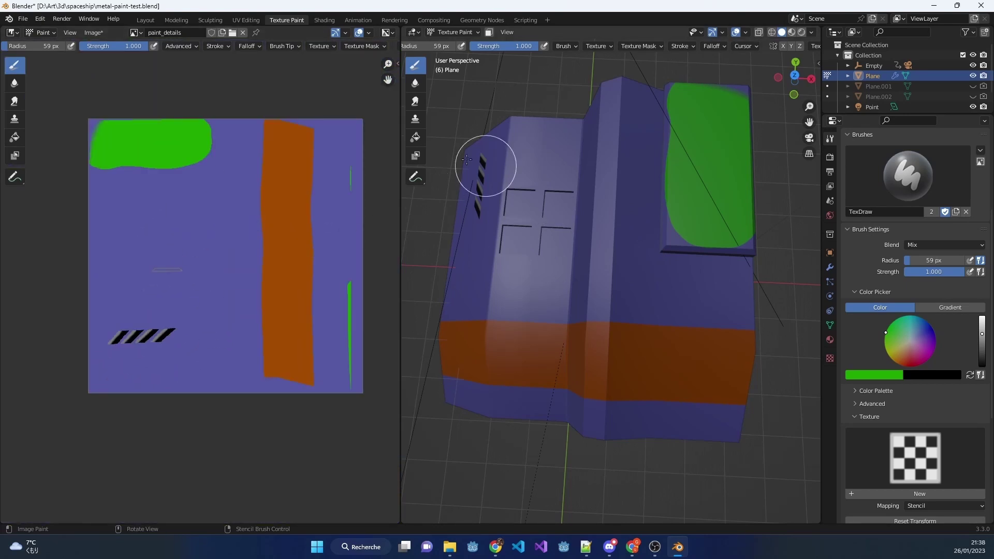
Save paint_details.png from the Image menu and return to the Shading workspace.
left_click(94, 33)
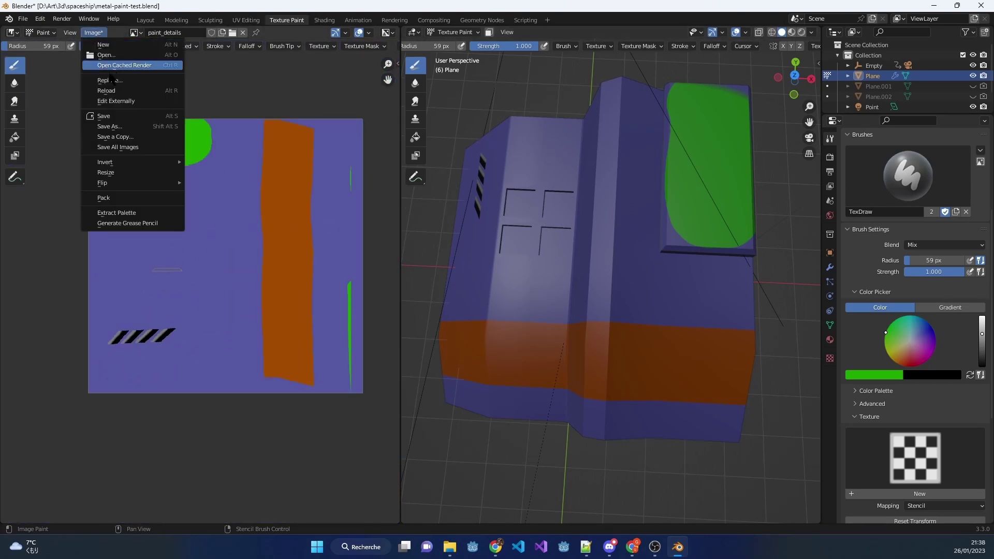
left_click(119, 118)
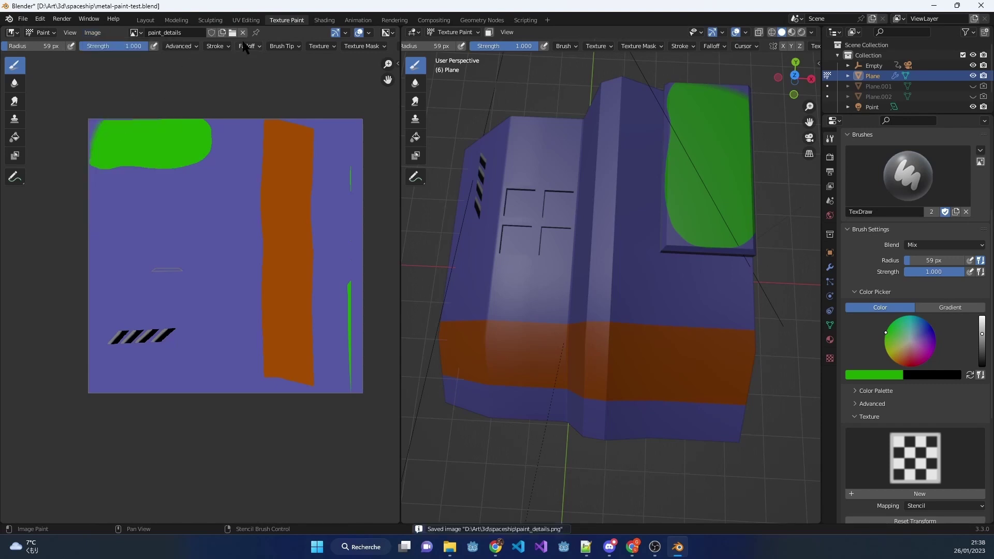
left_click(325, 20)
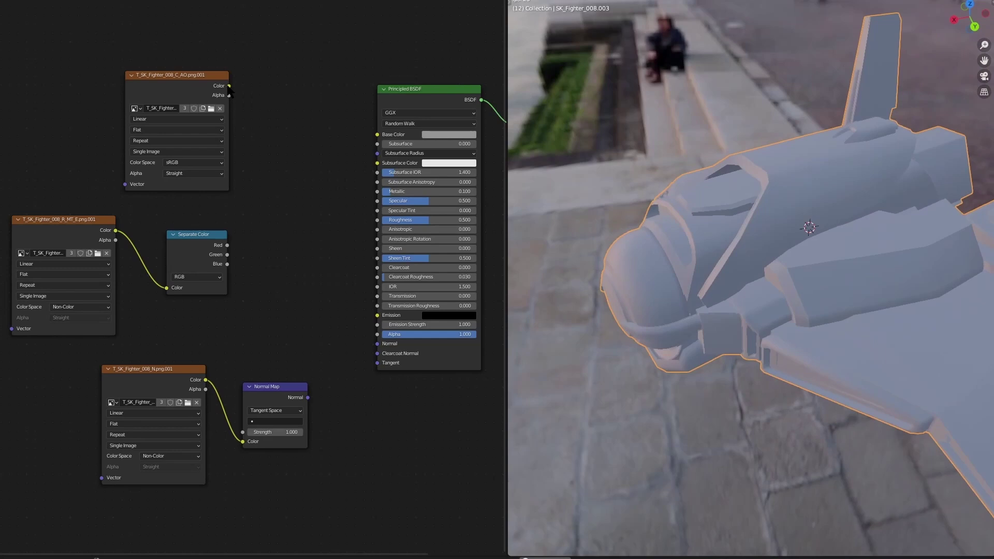
Connect C_AO Color to Base Color and the Normal Map output to Normal.
left_click_drag(335, 122, 377, 134)
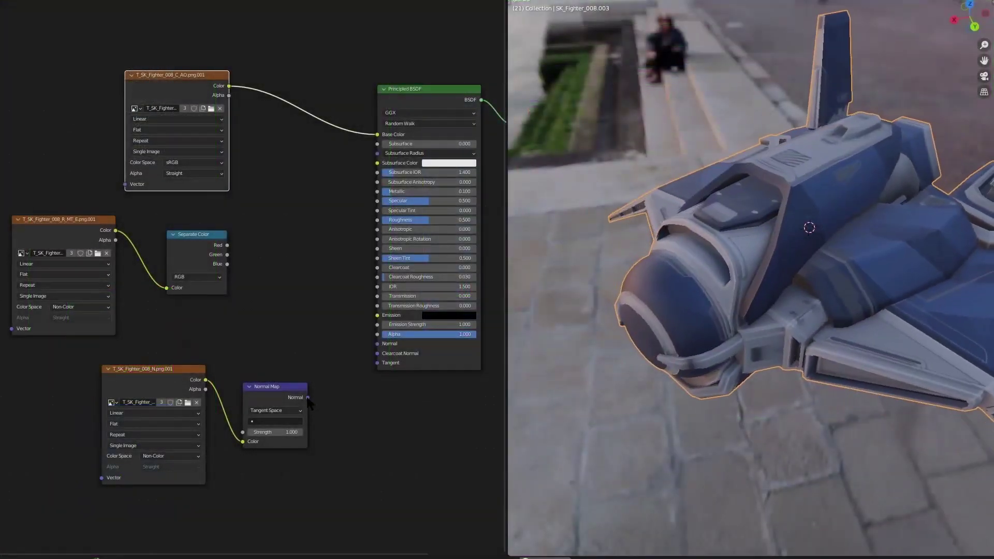
left_click_drag(308, 397, 377, 344)
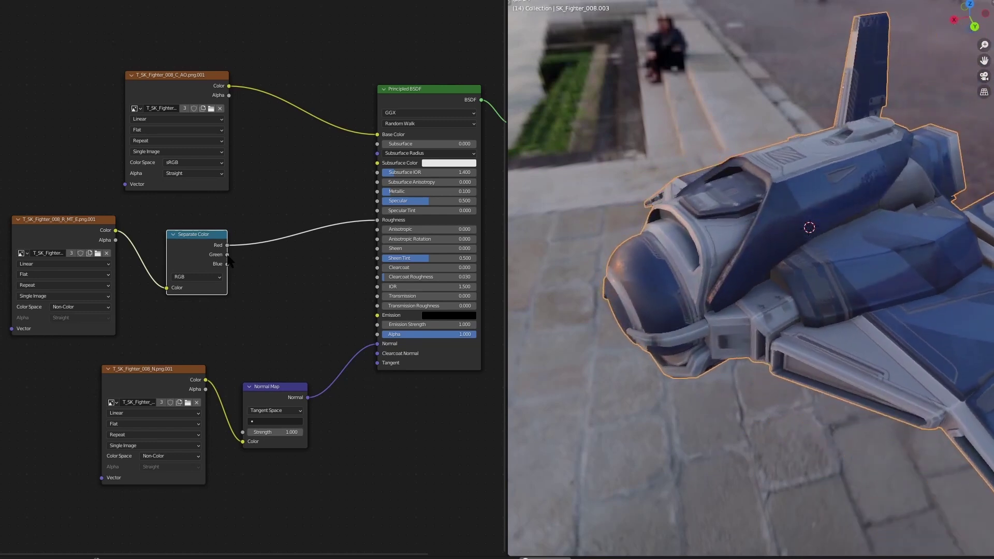
Link the Separate Color Green channel to Metallic and the C_AO Color to Emission.
left_click_drag(228, 256, 377, 192)
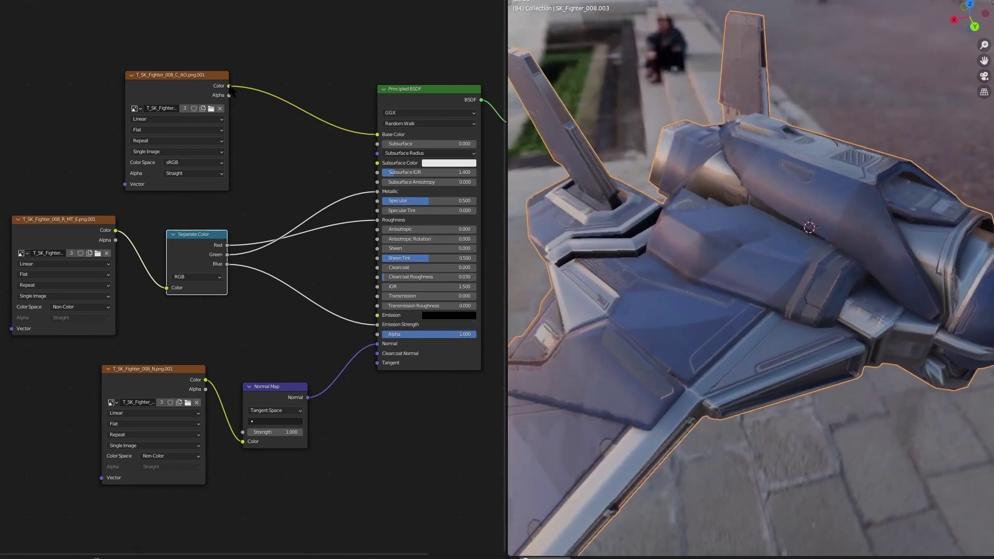
left_click_drag(229, 86, 378, 315)
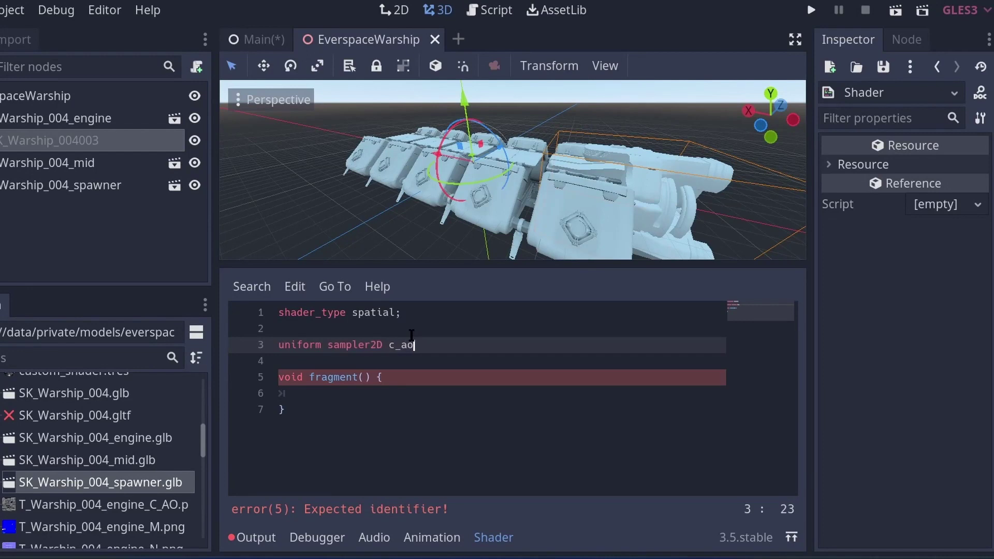
Declare additional sampler uniforms for the r_mt_e and normal textures.
key("Return")
type("uniofr")
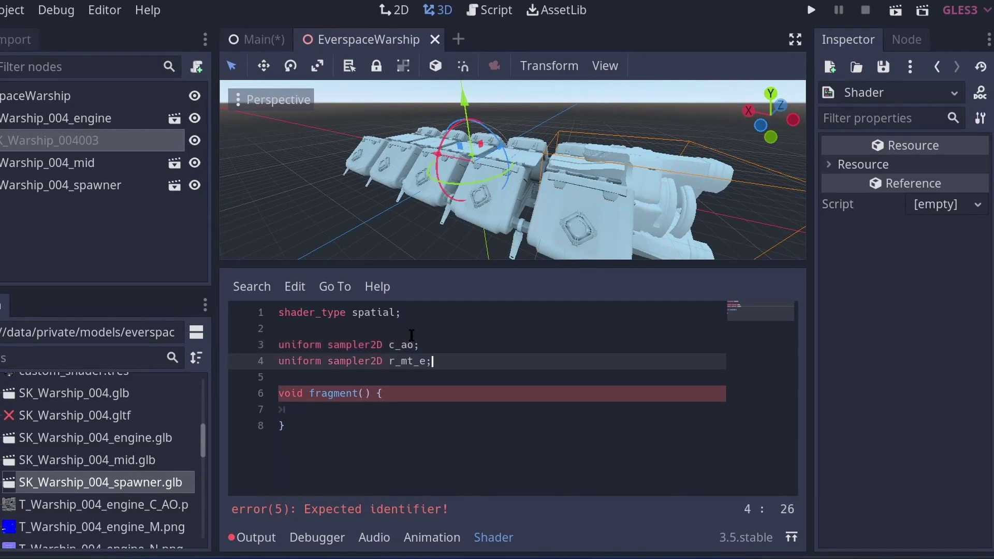
key("Return")
type("uniform s")
key("Left")
type("al")
Write ALBEDO and AO from c_ao, and ROUGHNESS from r_mt_e's red channel, via textureLod.
key("Down")
key("Down")
key("Down")
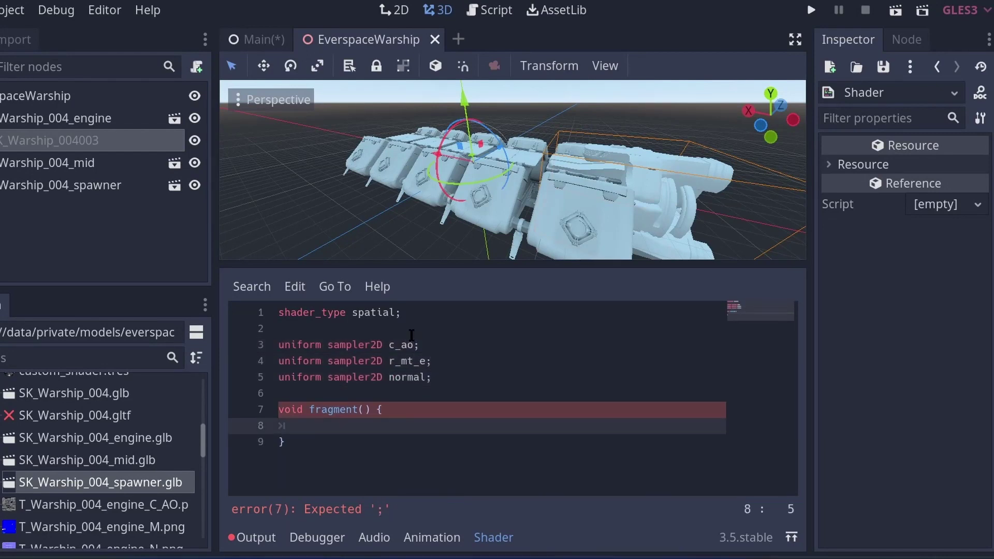
type("ALBEDO.rgb = ")
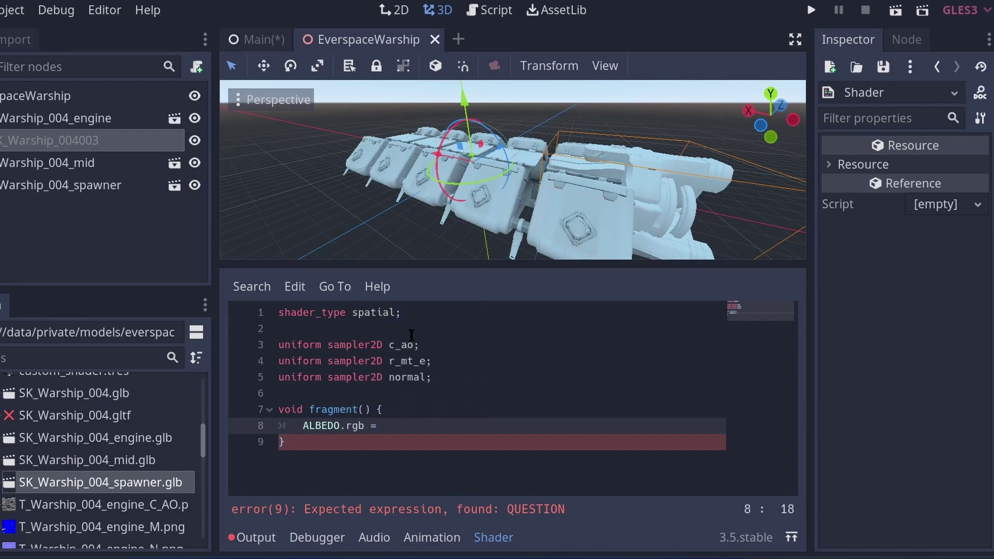
type("textureLod(c_ao, UV, 1.0f")
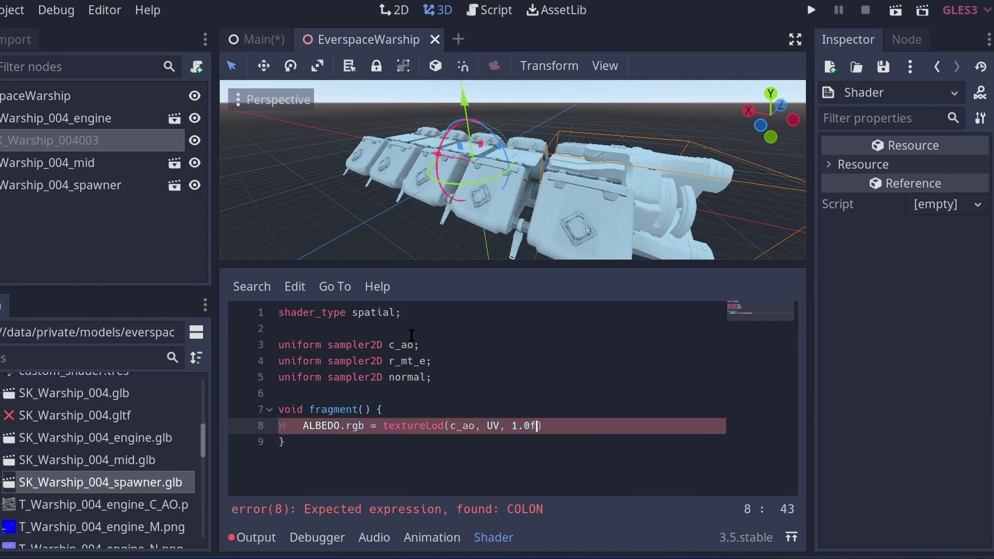
type("b")
key("End")
key("Return")
type("A")
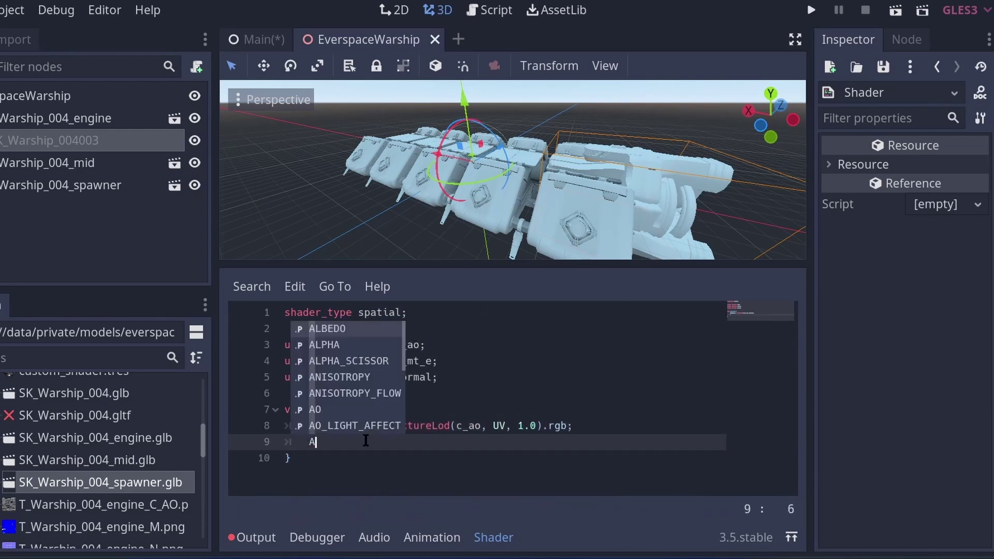
type("O = textureLod(c_ao, UV, 1.0).a;")
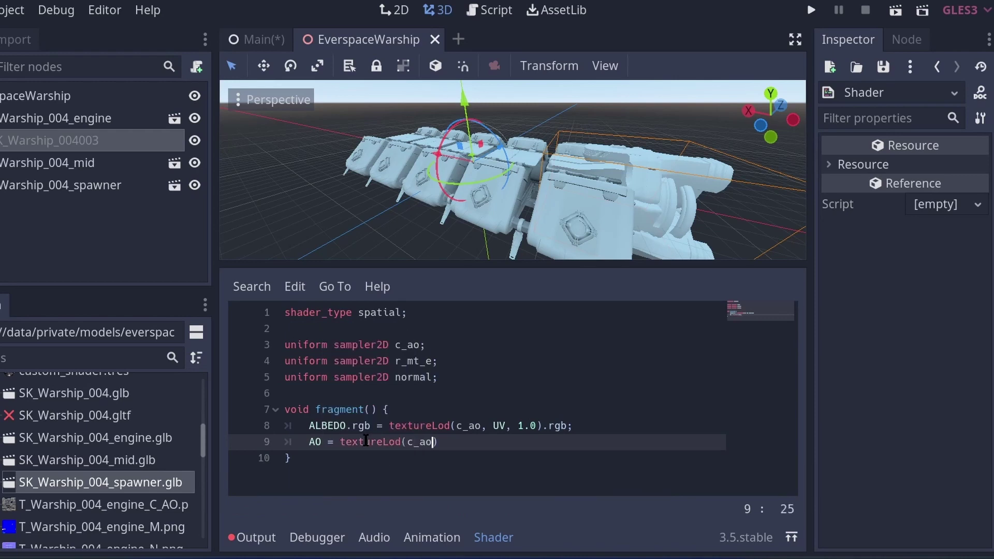
key("Return")
type("ROUGHNESS = textureLod(c_ao")
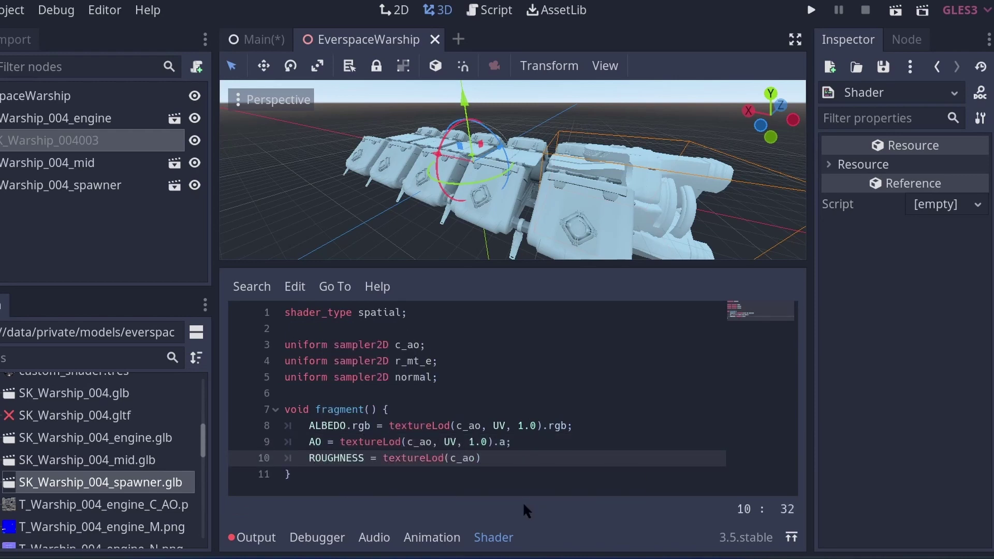
key("ctrl+BackSpace")
type("r_mt_e, UV, 1.0).r;")
Add METALLIC from r_mt_e green, EMISSION as c_ao times r_mt_e blue, and NORMAL, then save.
key("Return")
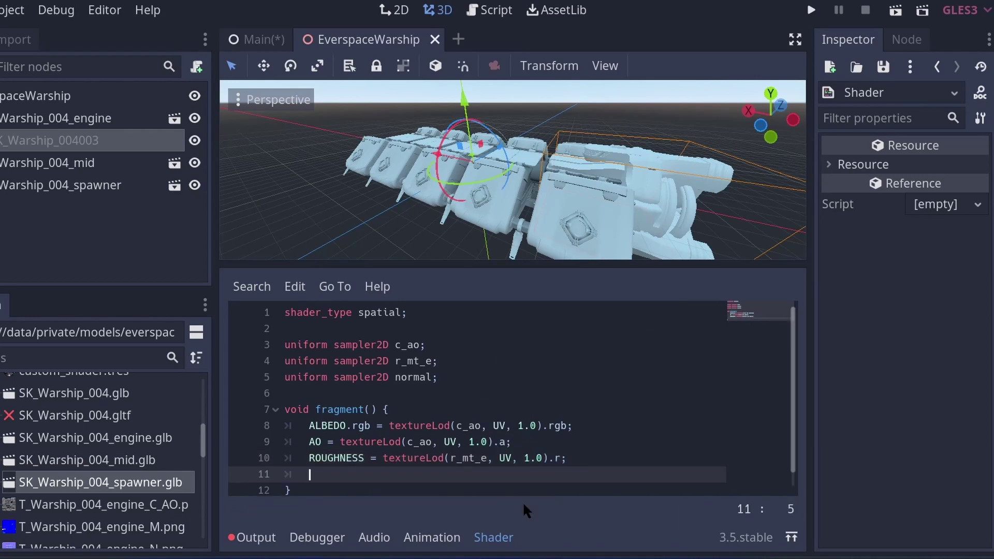
type("METALLIC = texture")
type("Lod(r_mt_e, UV, 1.0).g;")
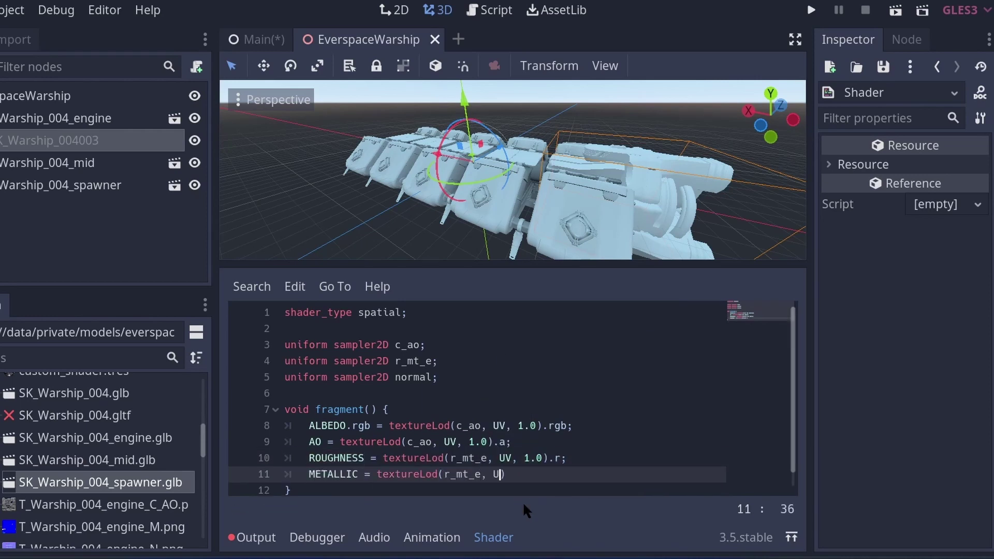
key("Return")
scroll(351, 460, "down", 1)
type("EMISSION = textu")
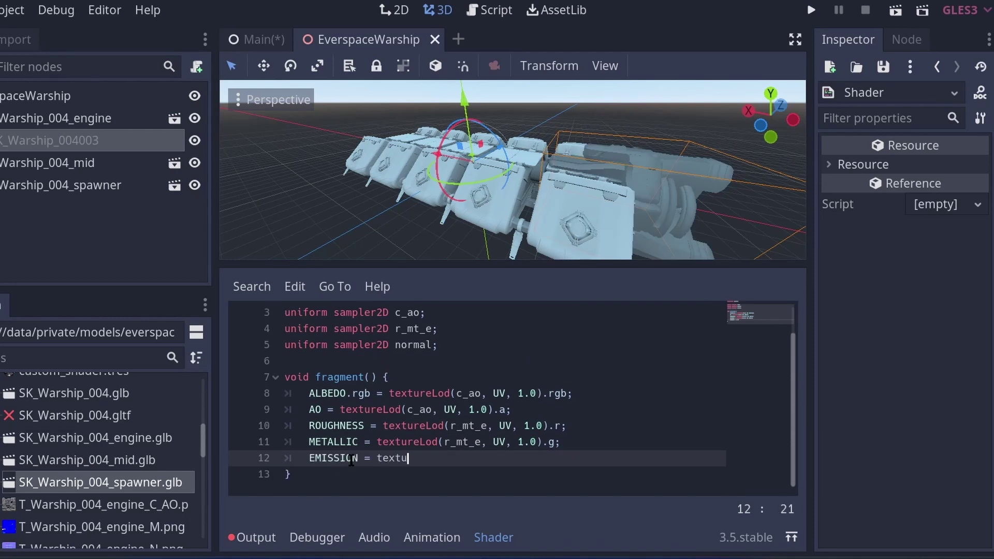
type("reLod(c_ao, UV, 1.0).rgb * ")
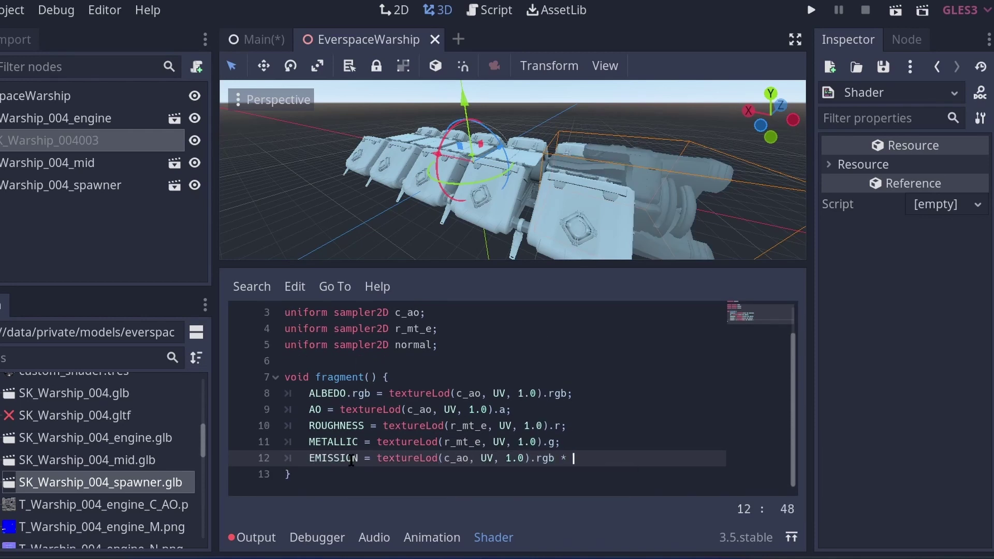
type("textureLod(r_mt_e, UV, 1.0).b")
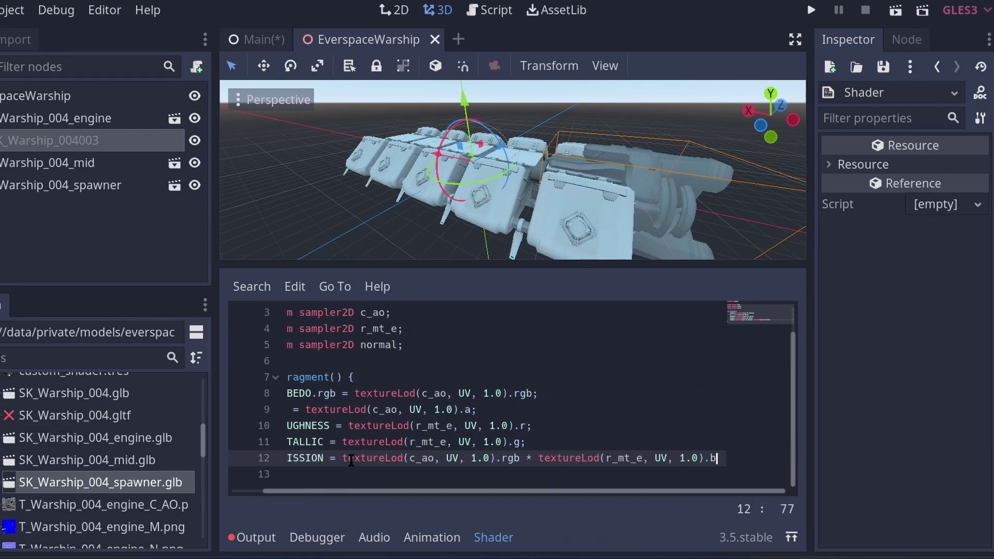
type(";")
key("Return")
type("NORMAL = textureLod(normal, UV,")
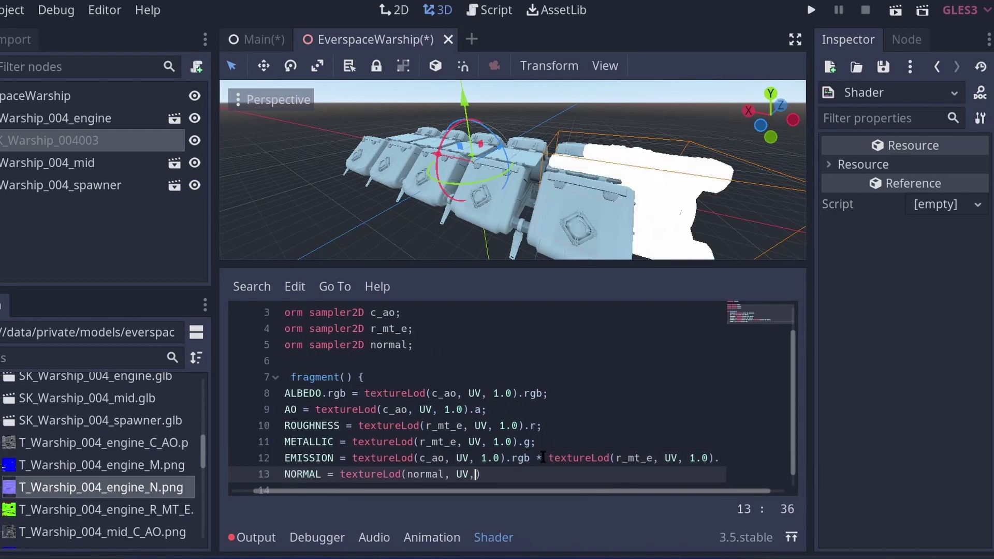
type(" 1.0).rgb;")
key("ctrl+s")
key("Left")
Assign the T_Warship textures to the c_ao, r_mt_e and normal shader parameters.
type(".rgb")
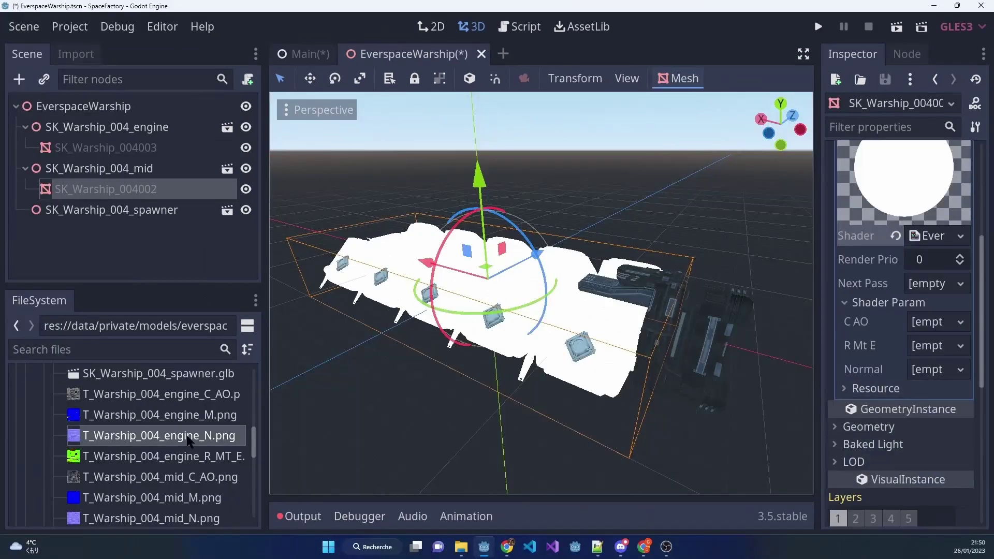
scroll(156, 440, "down", 2)
left_click_drag(153, 438, 929, 336)
left_click_drag(150, 478, 929, 412)
left_click_drag(155, 500, 928, 375)
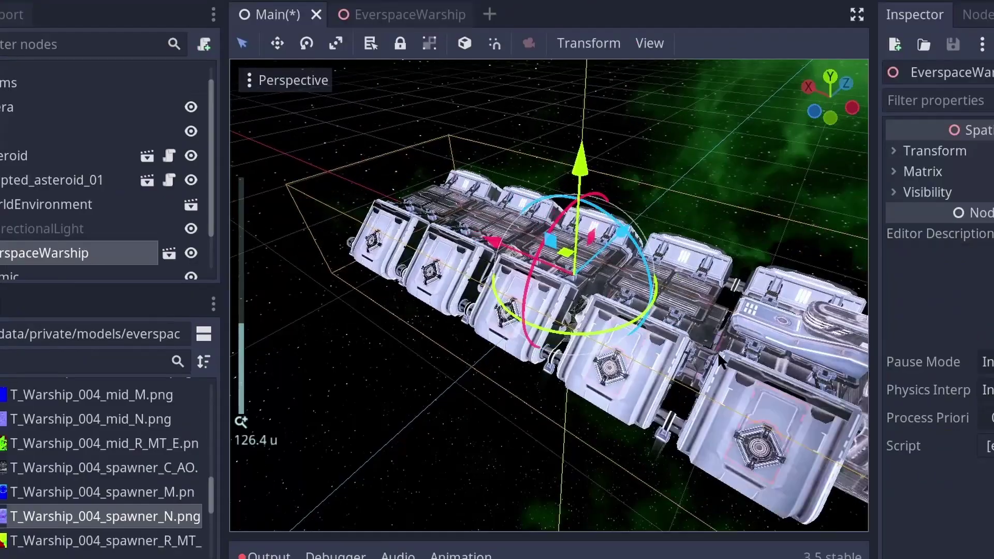
Raise the warship about 31 units on the Y arrow, nudging it a little higher.
scroll(687, 342, "up", 3)
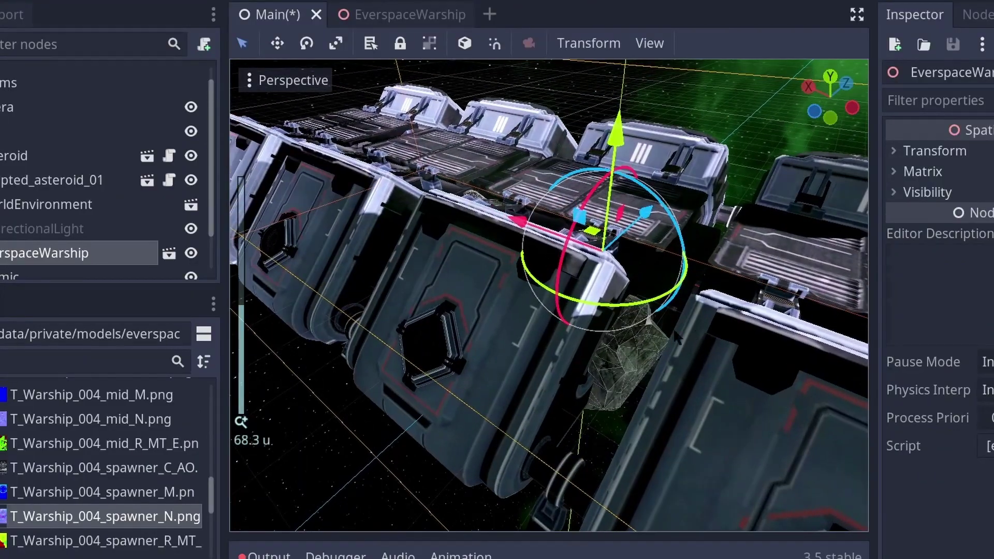
middle_click_drag(676, 335, 554, 322)
scroll(551, 318, "down", 6)
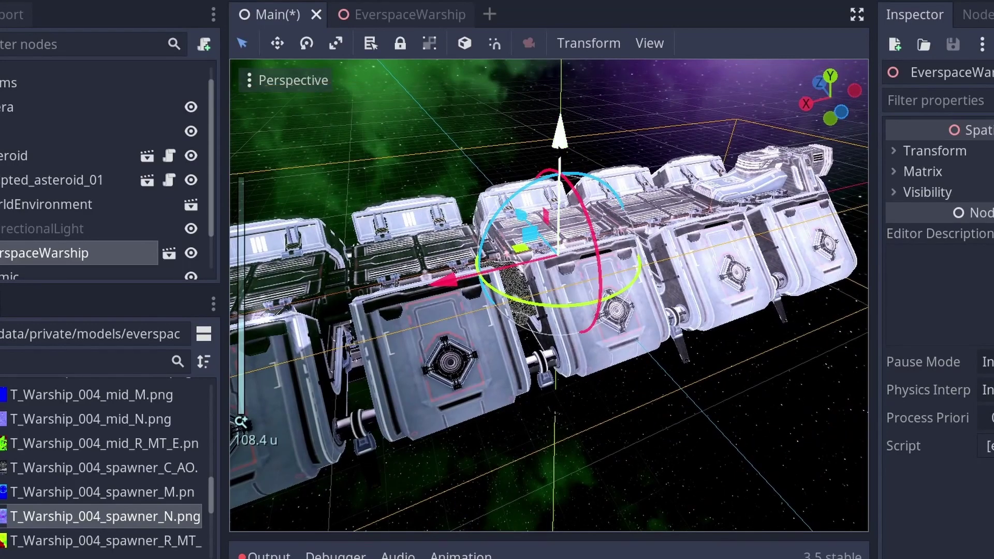
left_click_drag(428, 145, 497, 67)
scroll(545, 225, "down", 5)
left_click_drag(545, 224, 603, 252)
scroll(603, 252, "up", 2)
scroll(603, 252, "up", 6)
scroll(603, 252, "down", 4)
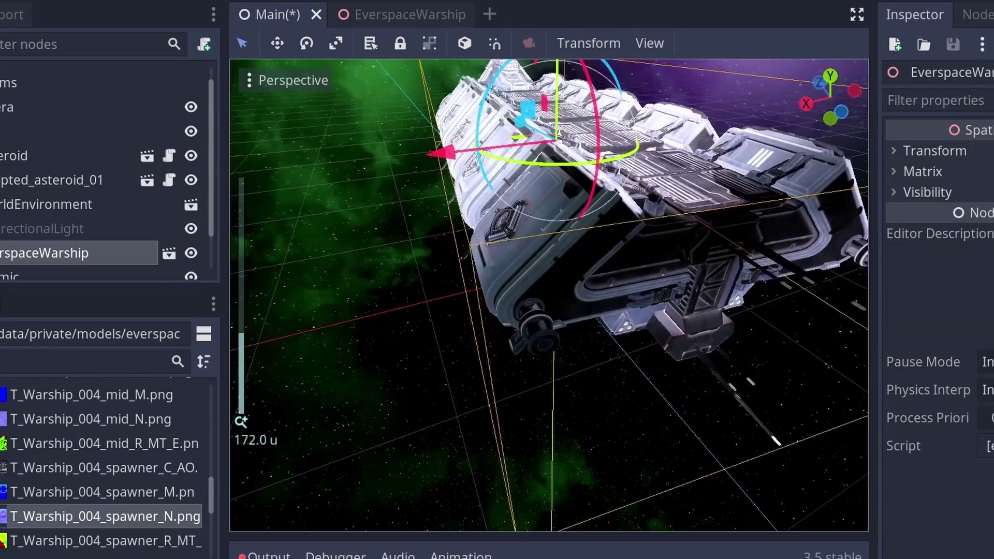
middle_click_drag(603, 252, 564, 316)
scroll(591, 257, "up", 4)
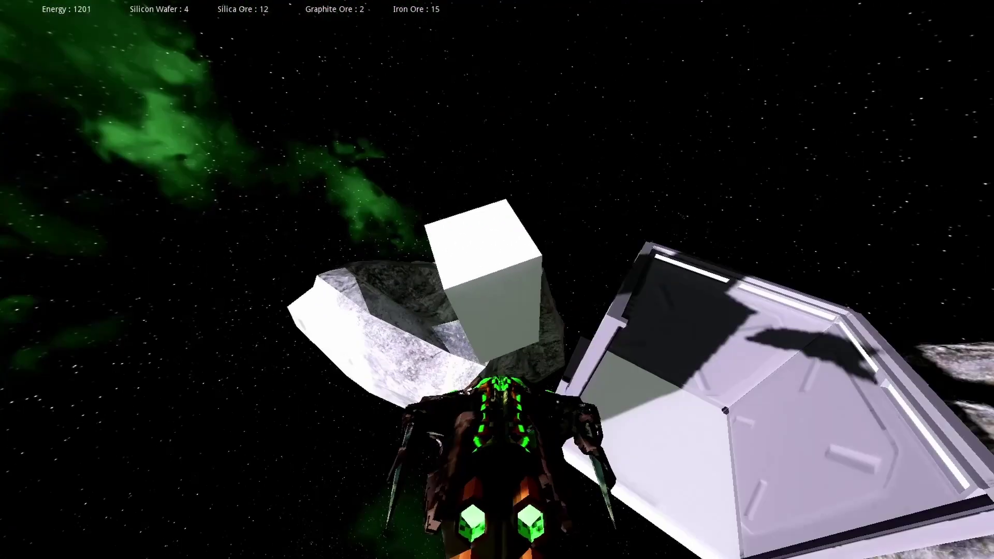
Craft a Silicon Wafer from the crafting panel, then open the harvester's inventory.
key("e")
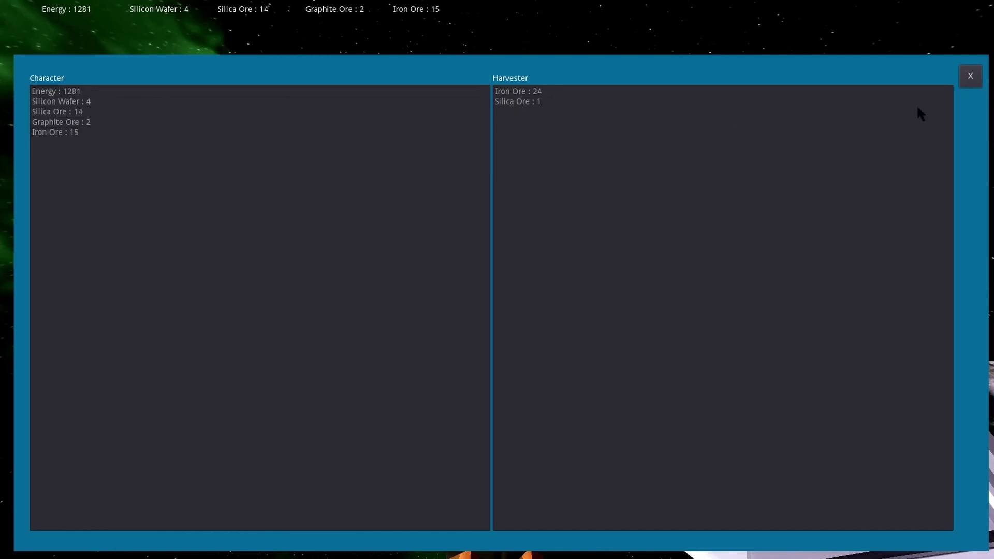
left_click(971, 77)
key("c")
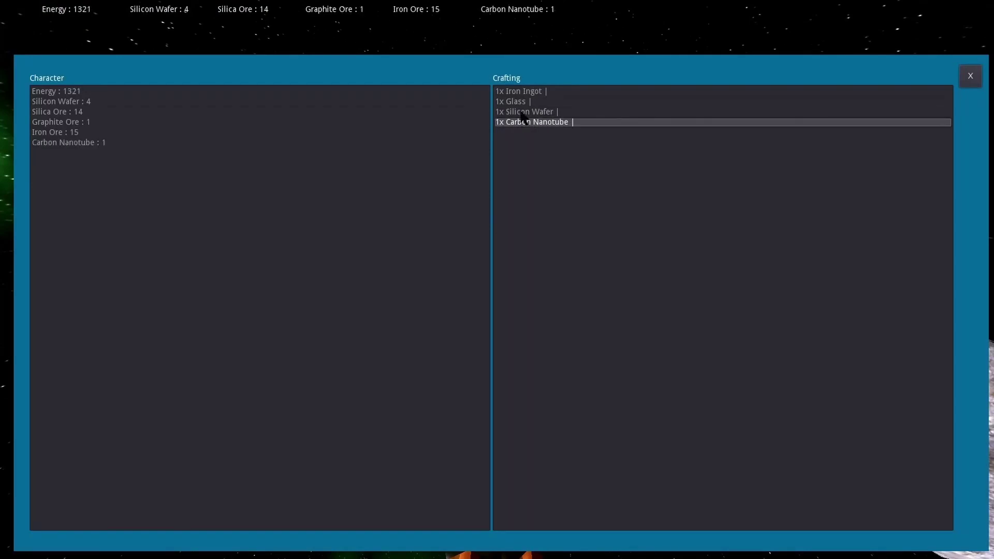
left_click(523, 113)
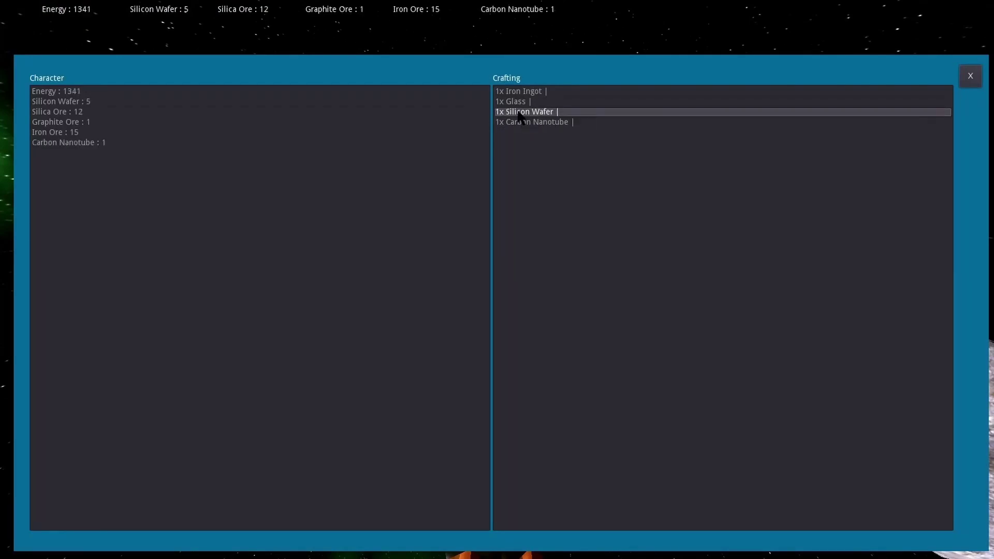
left_click(970, 76)
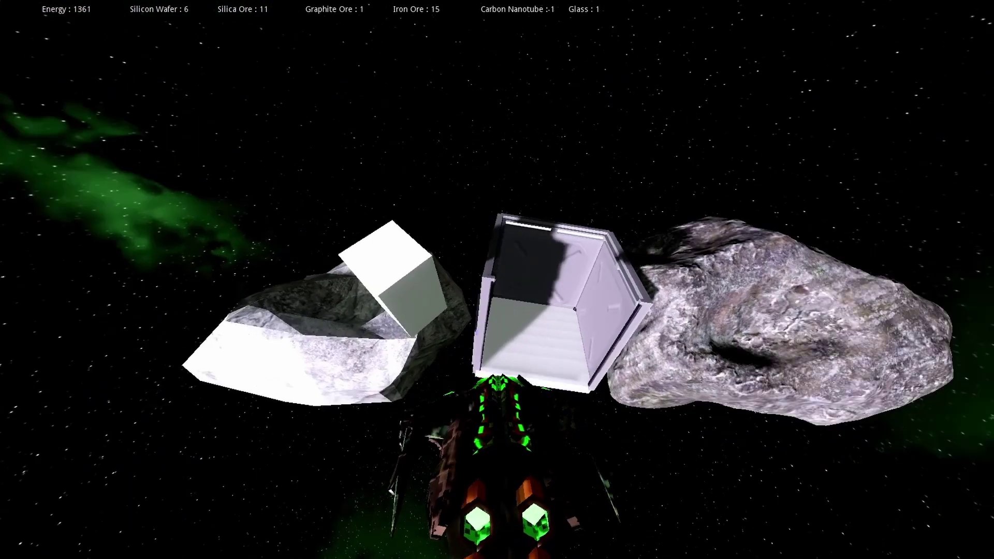
key("1")
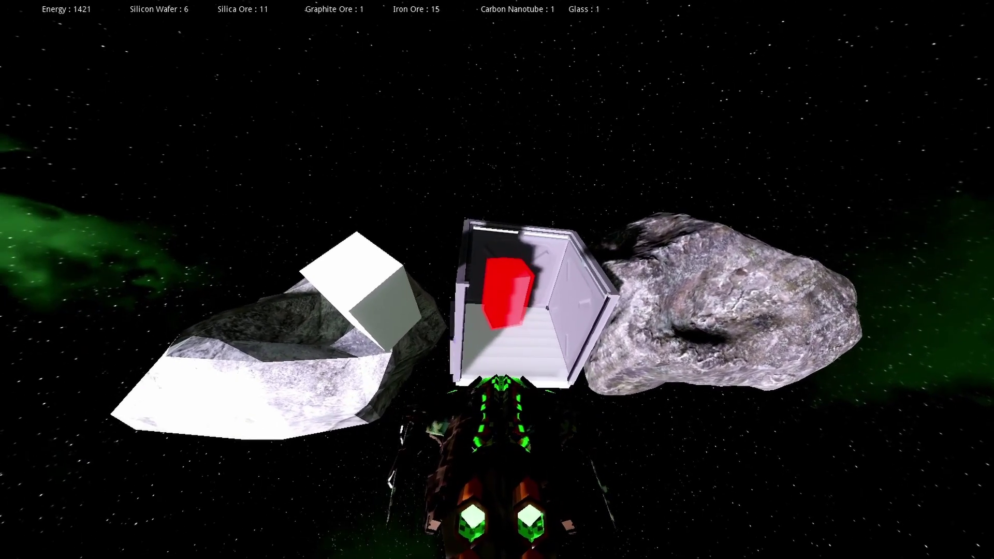
key("e")
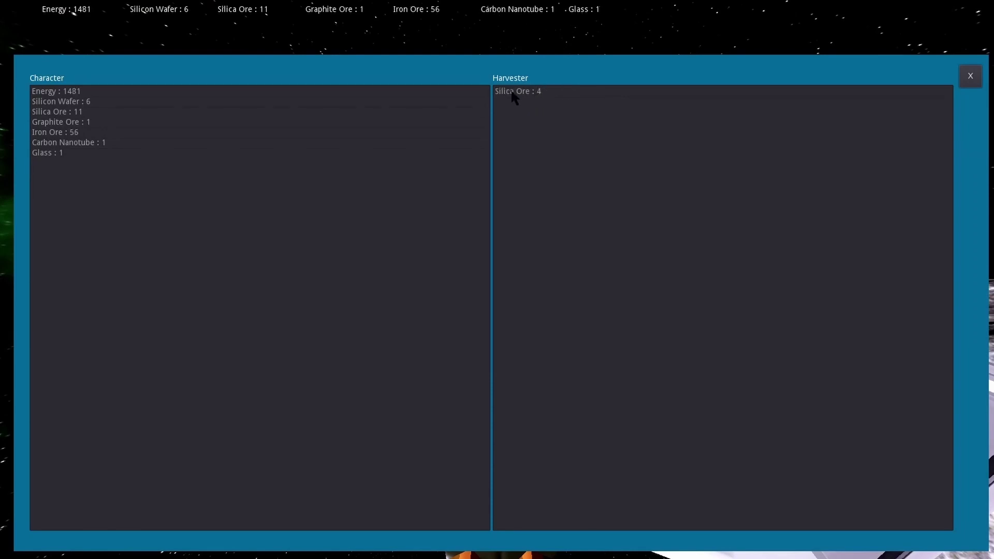
Collect the harvester's ore, then craft Iron Ingots from Iron Ore in the crafting panel.
left_click(977, 77)
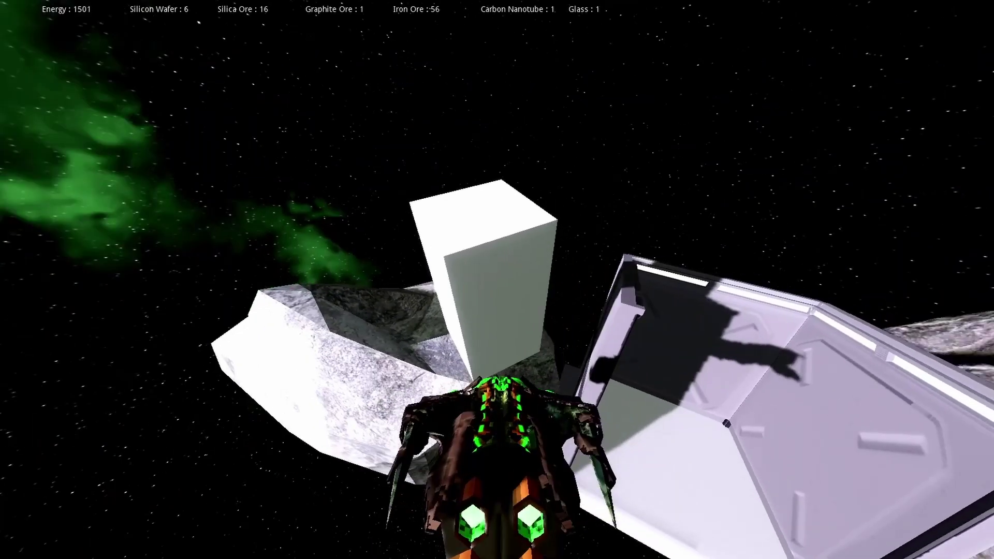
key("e")
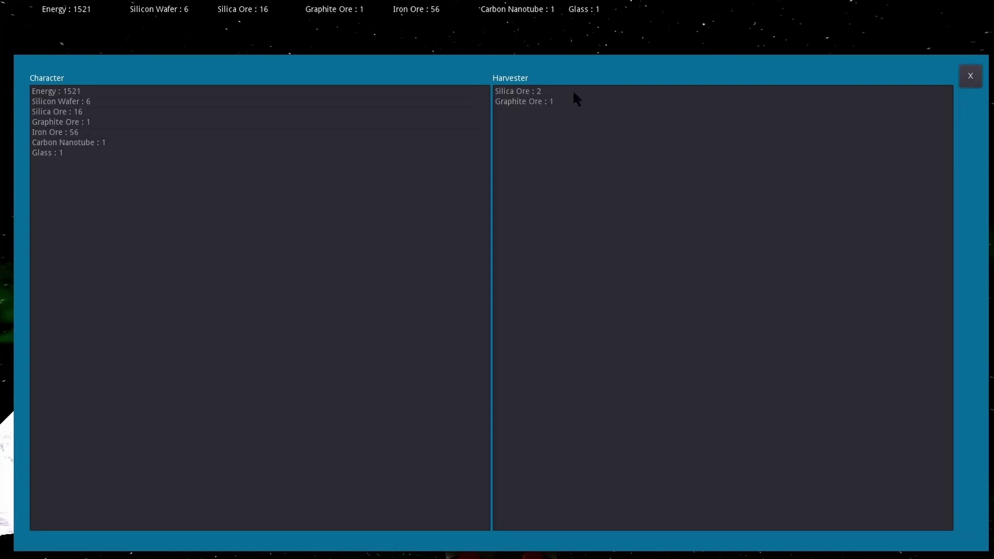
left_click(970, 77)
key("c")
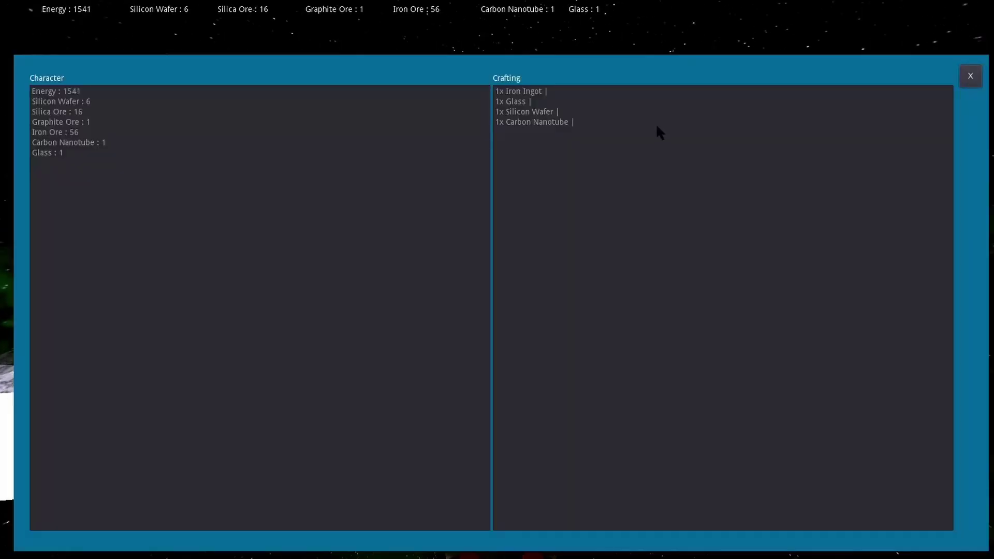
left_click(520, 94)
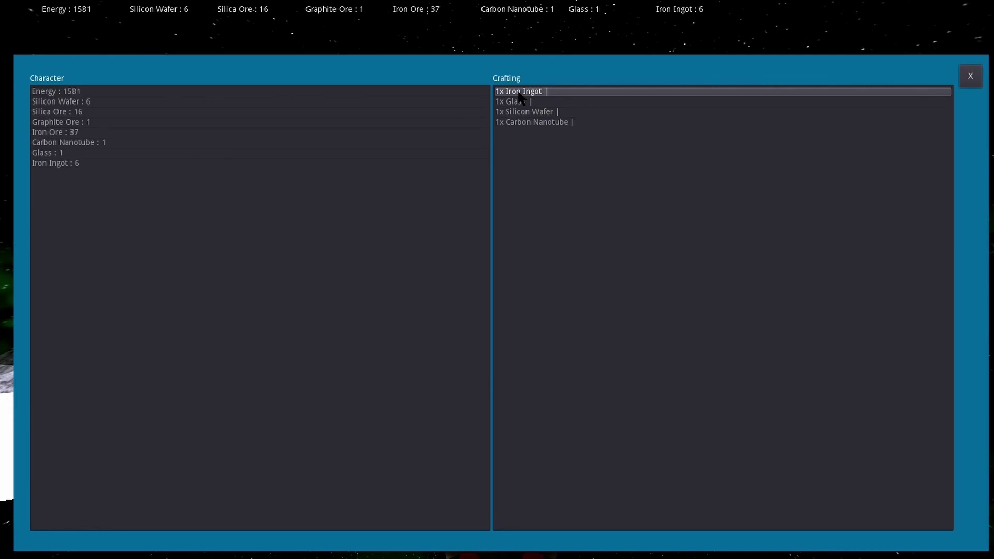
left_click(970, 77)
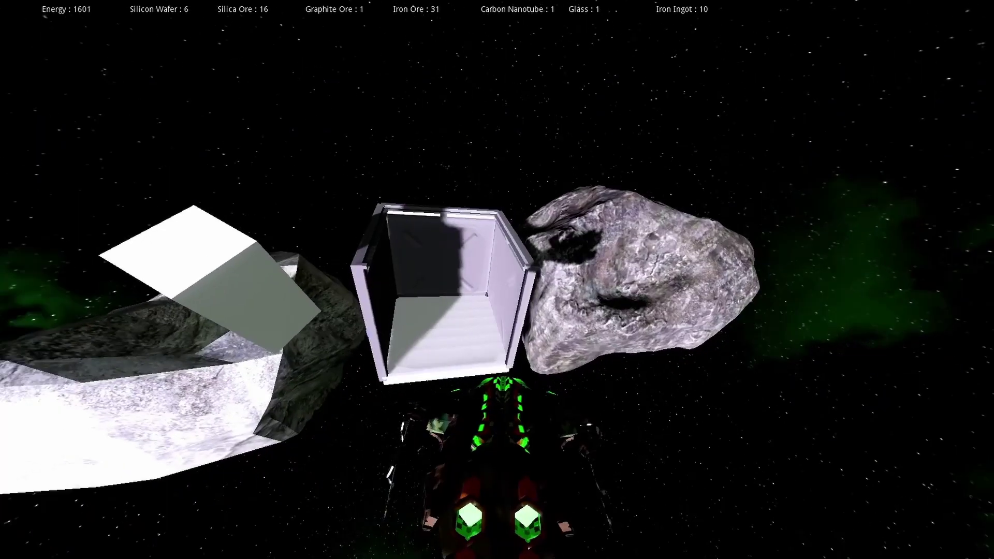